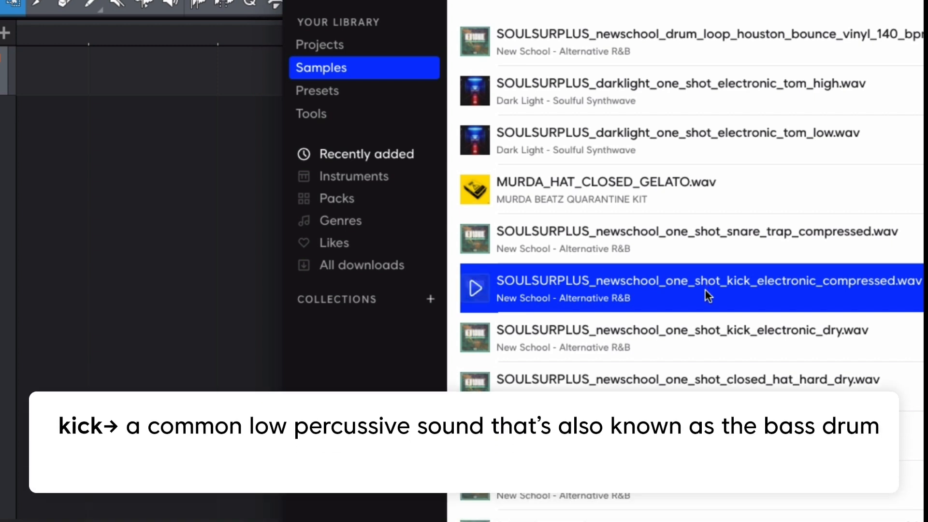
# - Bring SOULSURPLUS_newschool_one_shot_kick_electronic_compressed.wav from the Splice library into the arrangement and move the Impact XT window off the clip
pyautogui.moveTo(707, 296); pyautogui.dragTo(54, 204)
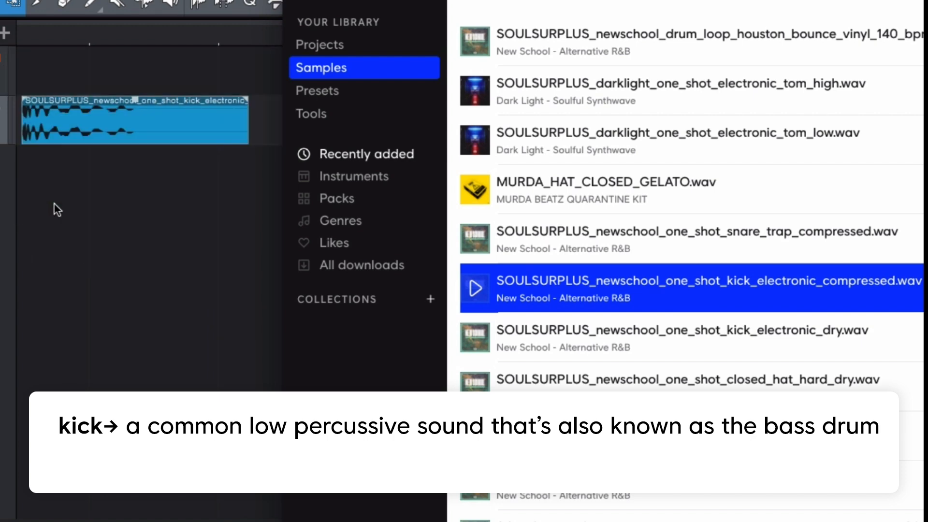
pyautogui.hscroll(-3, 54, 204)
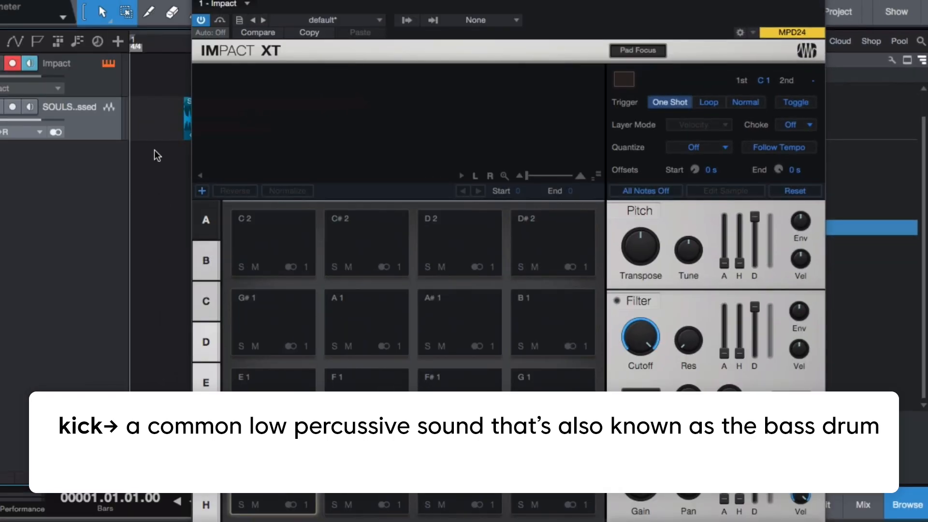
pyautogui.moveTo(324, 1); pyautogui.dragTo(424, 2)
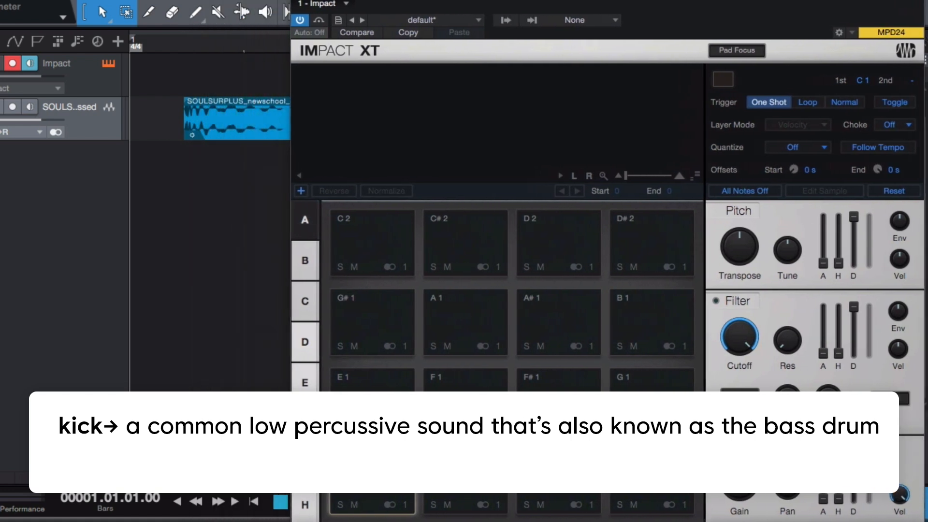
# - Load the kick clip from the arrangement onto Impact XT pad C 1 and audition the pad
pyautogui.click(268, 125)
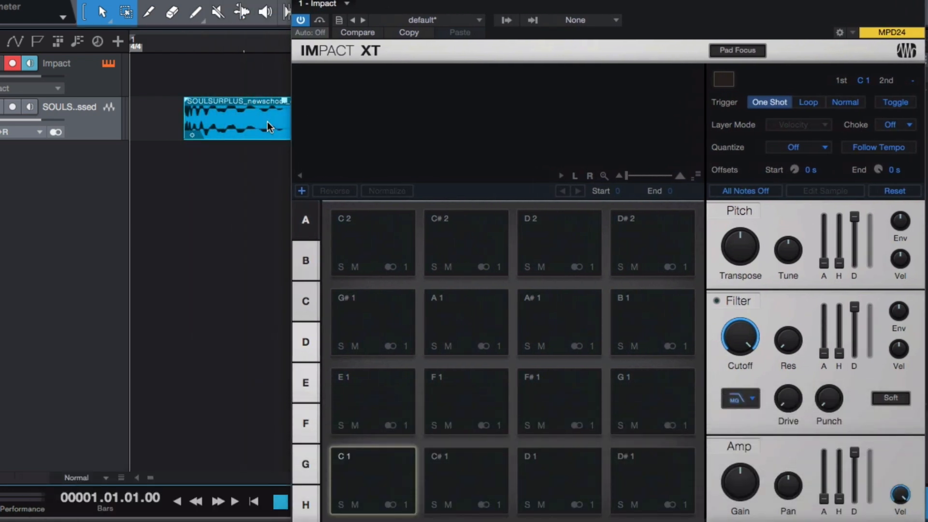
pyautogui.moveTo(268, 121); pyautogui.dragTo(378, 471)
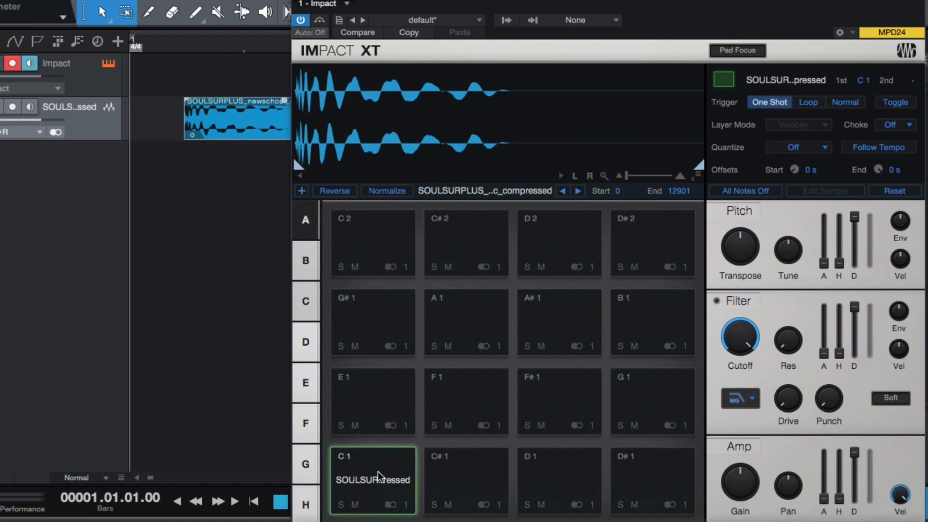
pyautogui.click(377, 476)
pyautogui.click(378, 476)
pyautogui.click(378, 476)
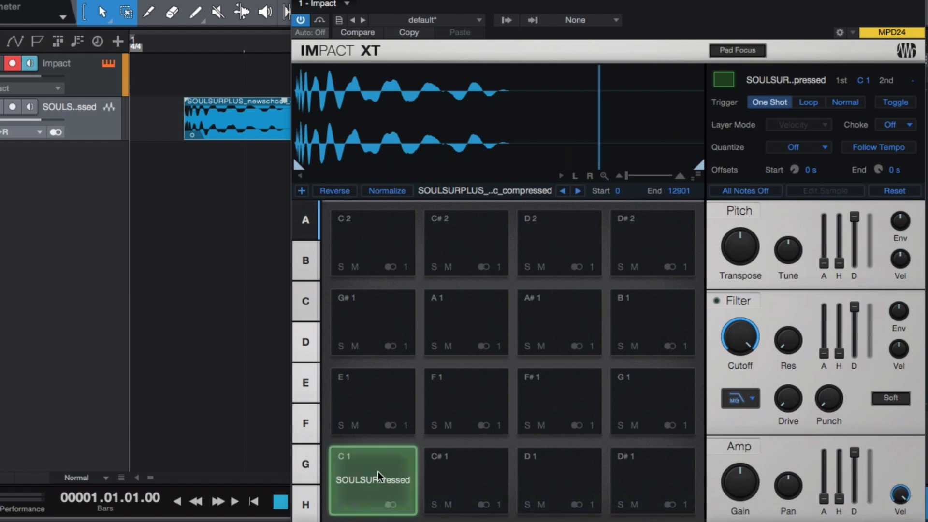
pyautogui.click(379, 476)
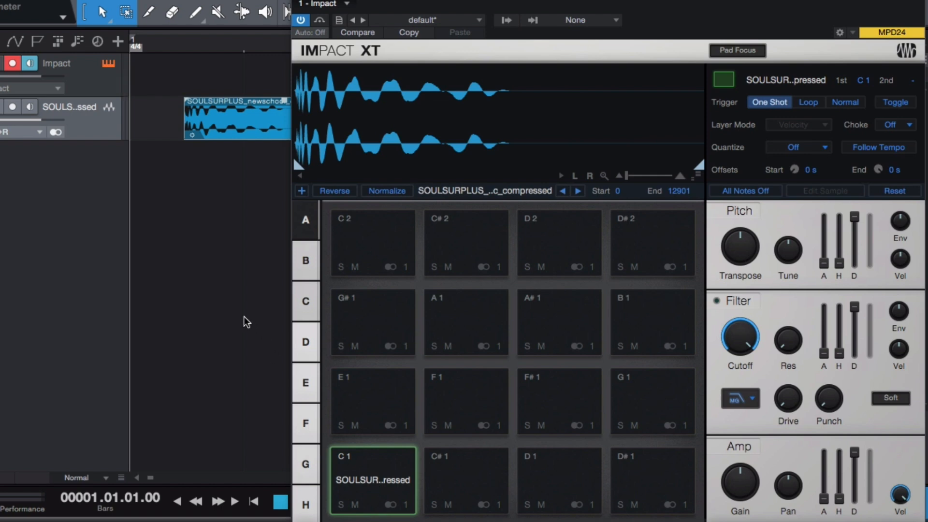
# - Switch to Splice, preview SOULSURPLUS_newschool_one_shot_snare_trap_compressed.wav and place it on a new track below the kick at bar 1
pyautogui.moveTo(615, 519)
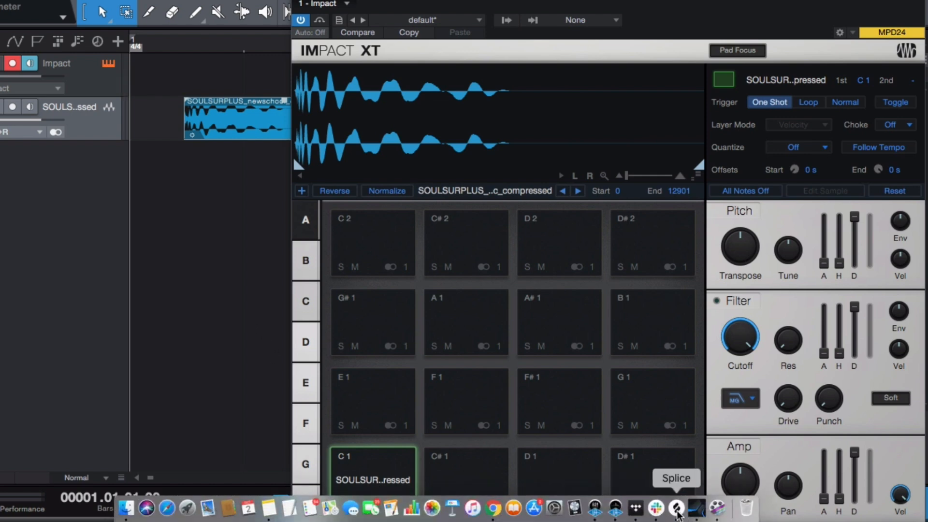
pyautogui.click(676, 508)
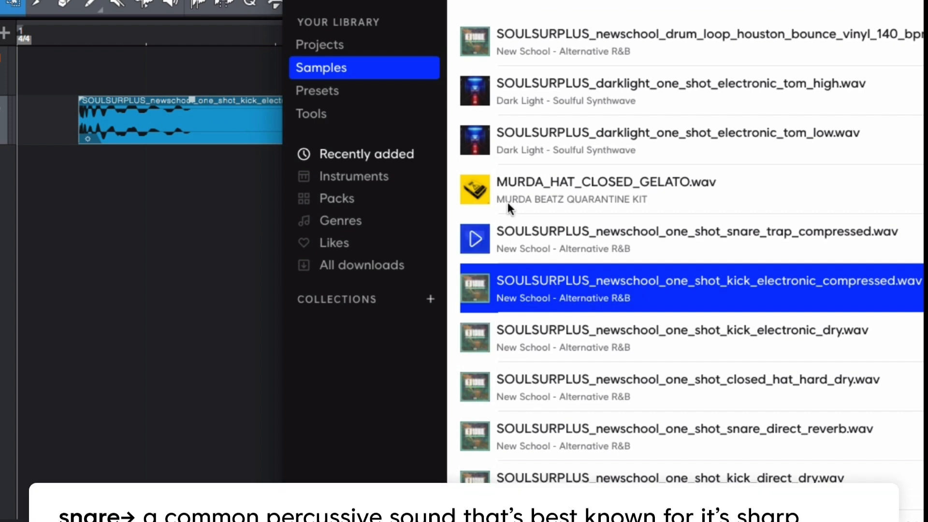
pyautogui.click(471, 254)
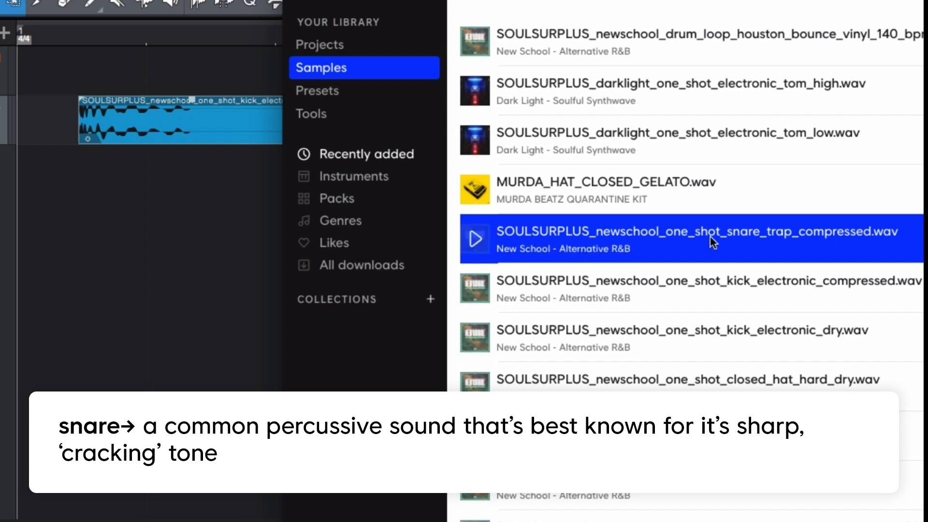
pyautogui.moveTo(718, 248); pyautogui.dragTo(45, 240)
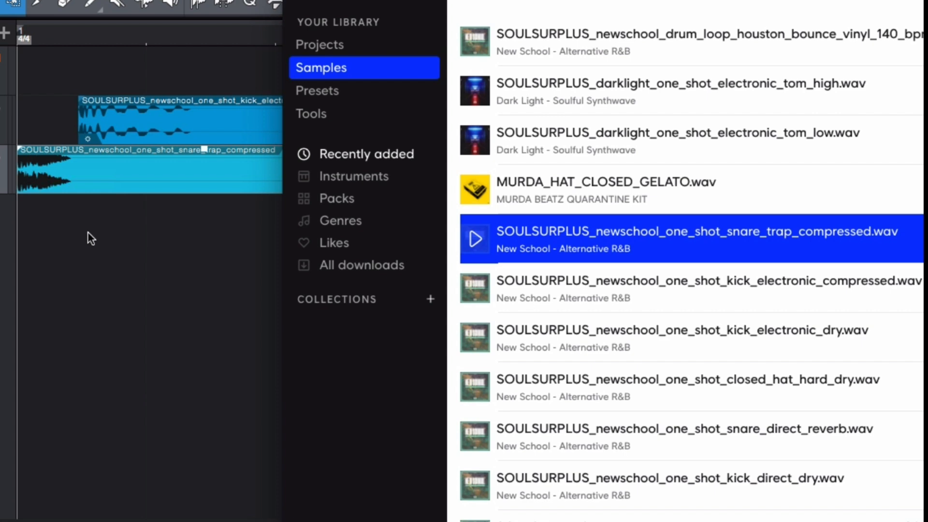
pyautogui.click(89, 232)
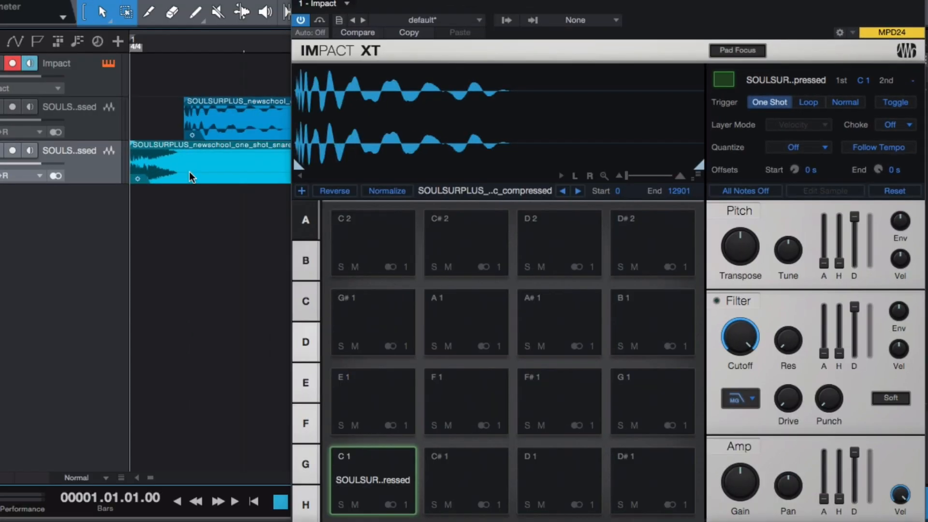
# - Load the snare clip from the arrangement onto Impact XT pad C# 1 and audition the pad
pyautogui.moveTo(189, 172); pyautogui.dragTo(483, 464)
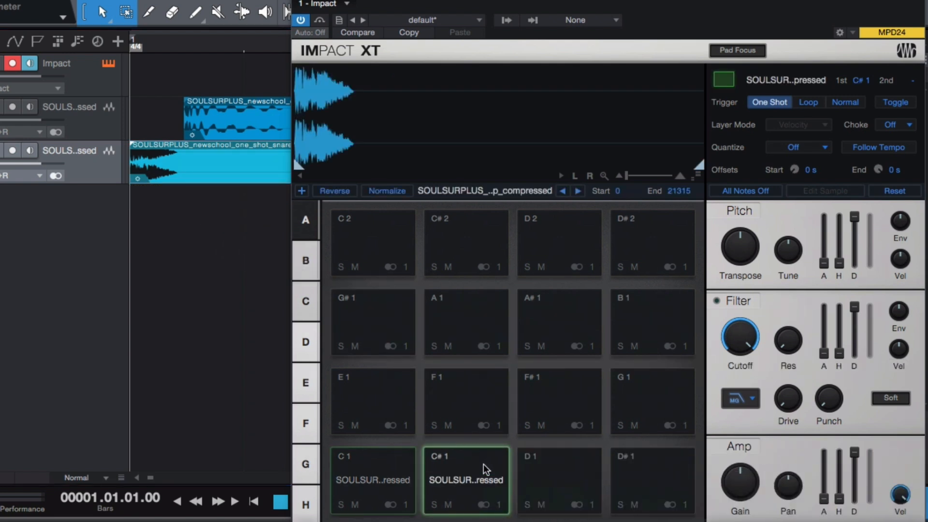
pyautogui.click(483, 464)
pyautogui.click(483, 464)
pyautogui.click(483, 464)
pyautogui.click(483, 464)
# - Switch to Splice, preview MURDA_HAT_CLOSED_GELATO.wav and place it on a new track below the snare at bar 1
pyautogui.moveTo(689, 521)
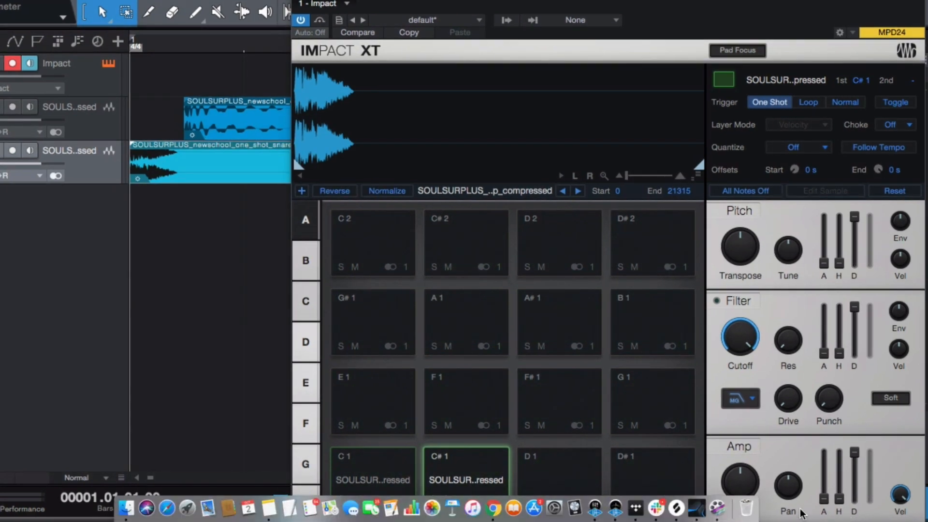
pyautogui.click(678, 511)
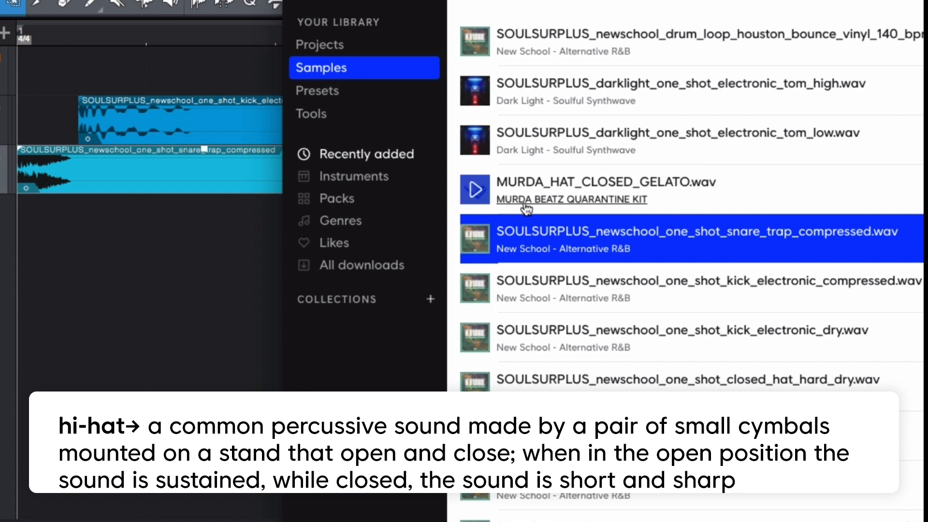
pyautogui.click(476, 191)
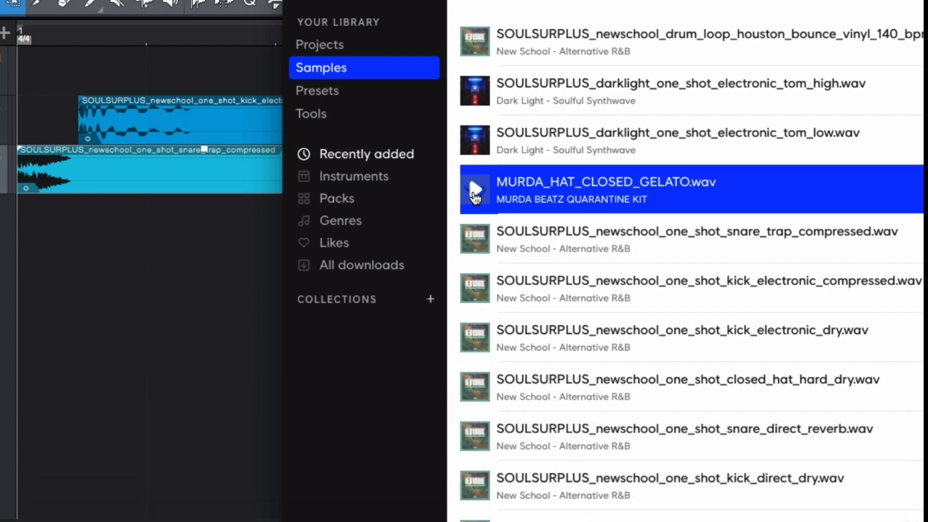
pyautogui.moveTo(730, 204); pyautogui.dragTo(54, 294)
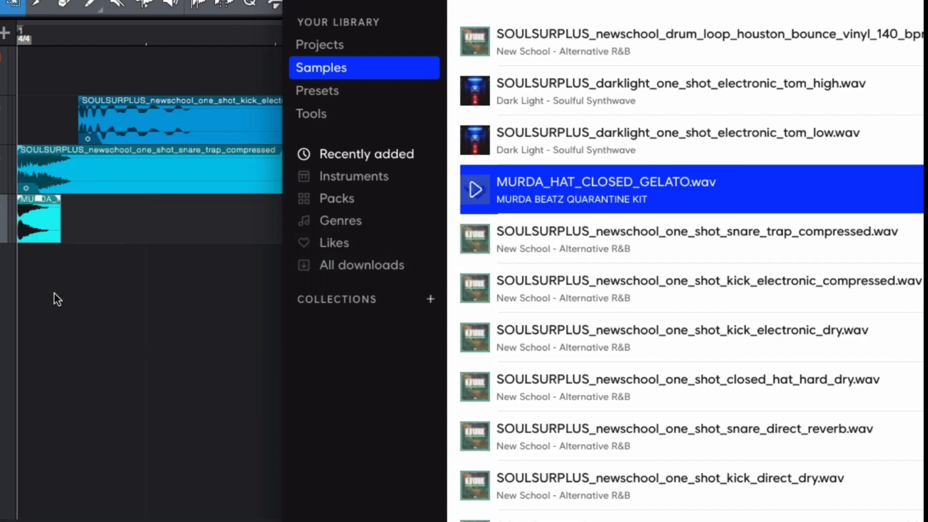
pyautogui.click(54, 294)
# - Load the closed hi-hat clip from the arrangement onto Impact XT pad D 1 and audition the pad
pyautogui.moveTo(24, 231); pyautogui.dragTo(137, 256)
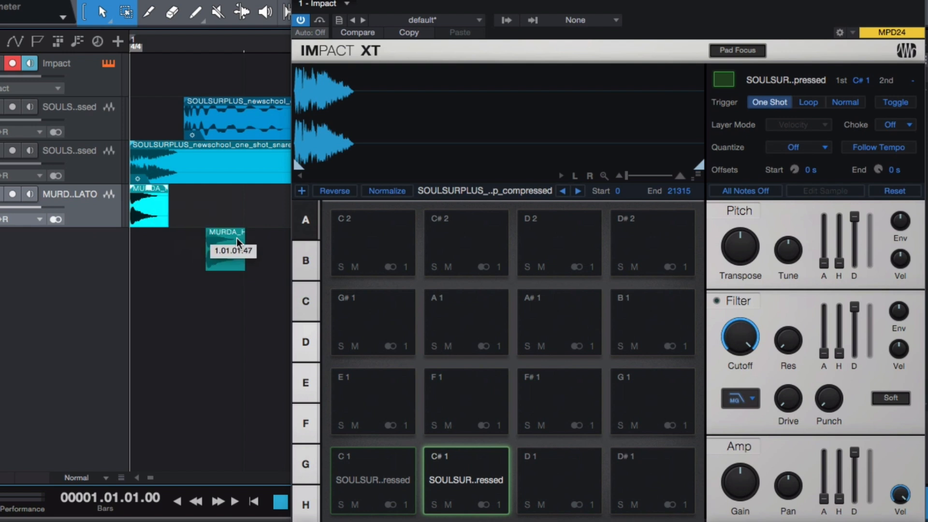
pyautogui.moveTo(237, 238); pyautogui.dragTo(549, 469)
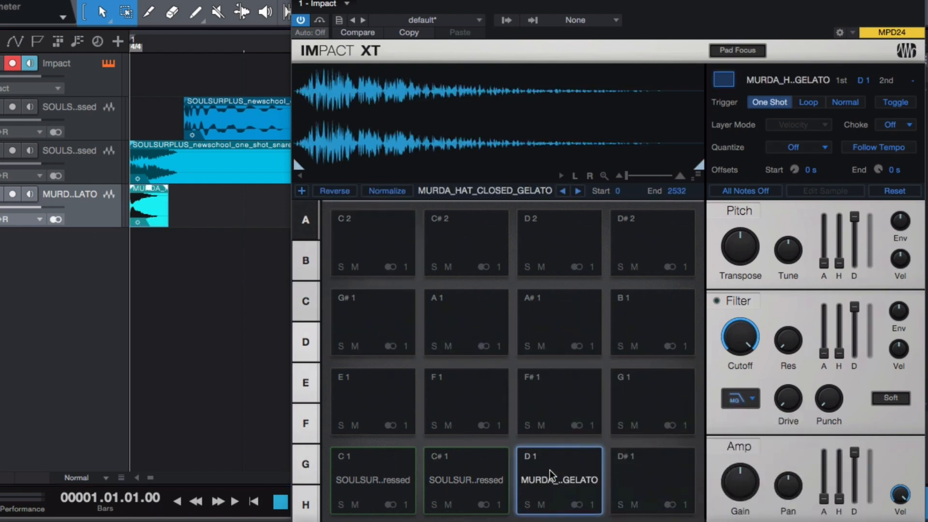
pyautogui.click(549, 469)
pyautogui.click(550, 470)
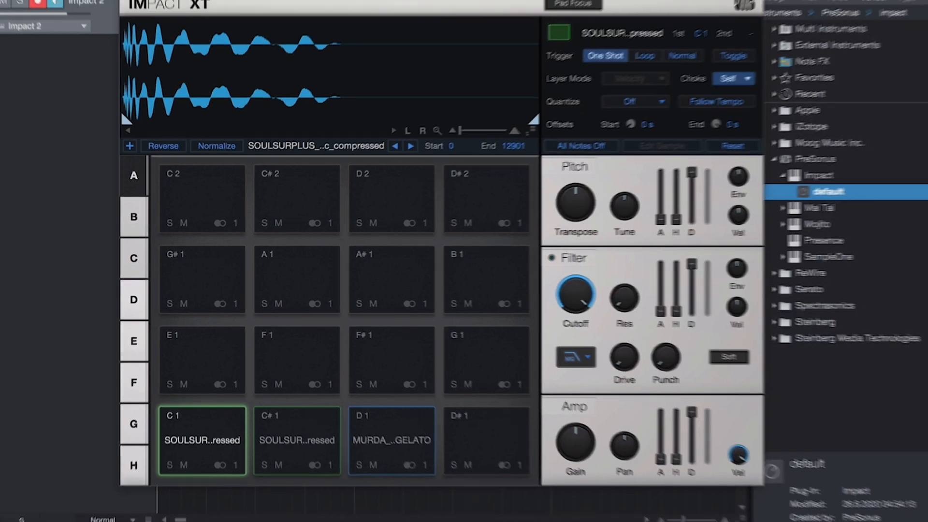
# - Set the song tempo to 85 BPM
pyautogui.click(775, 1)
pyautogui.click(688, 504)
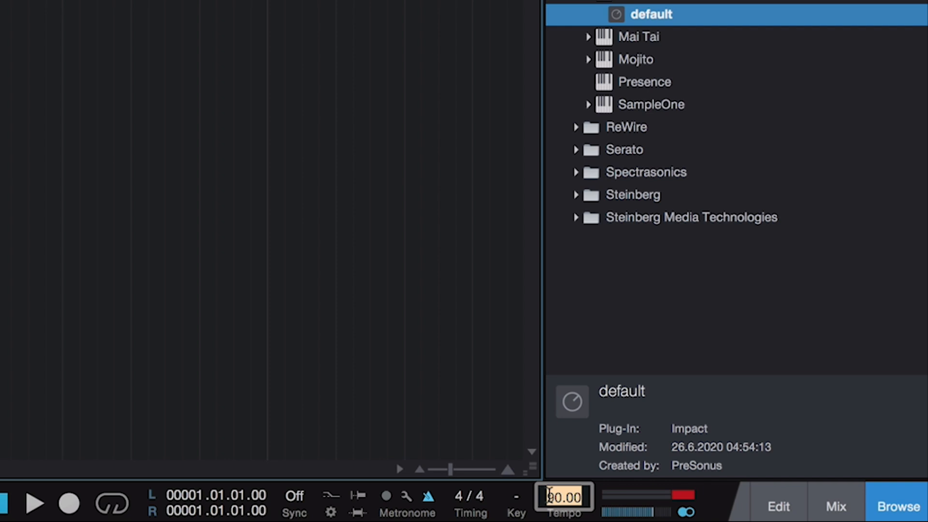
pyautogui.write('8')
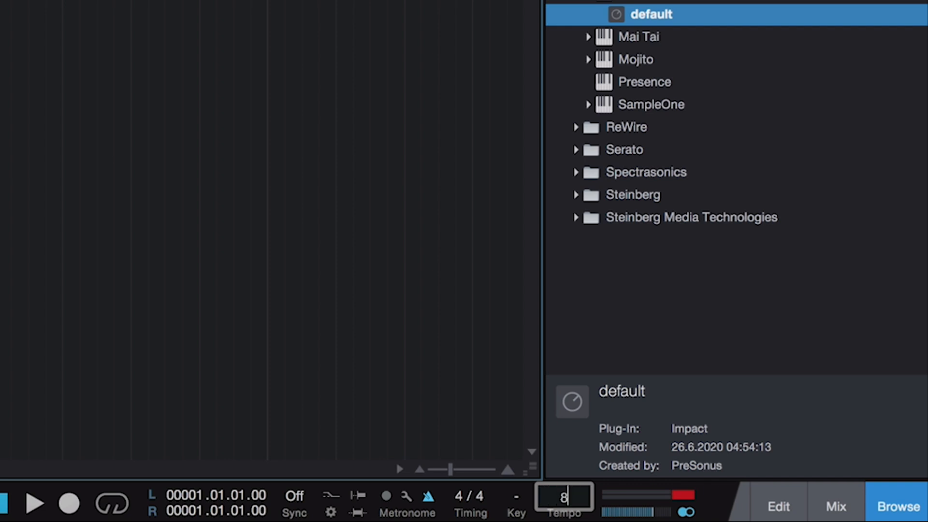
pyautogui.write('5')
pyautogui.press('Return')
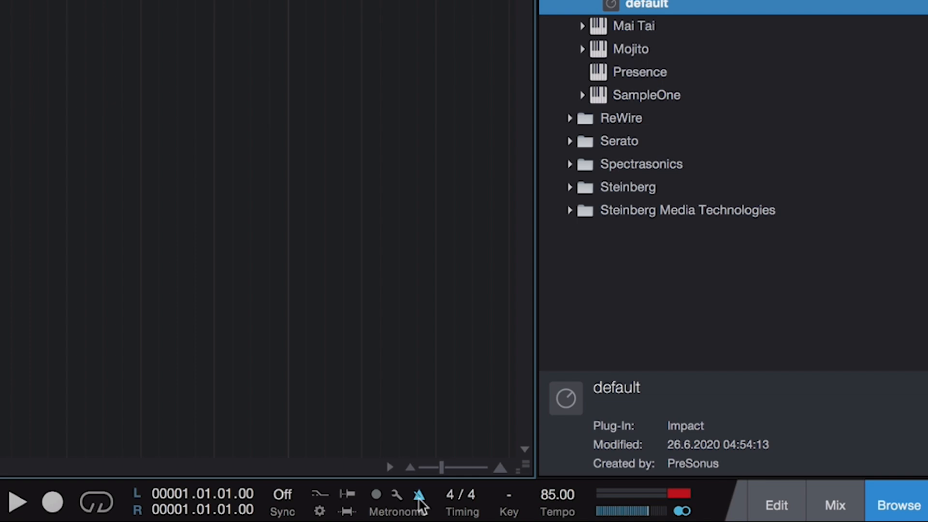
# - Toggle the metronome off and back on, and enable Precount in the metronome setup
pyautogui.click(418, 499)
pyautogui.click(419, 499)
pyautogui.click(395, 498)
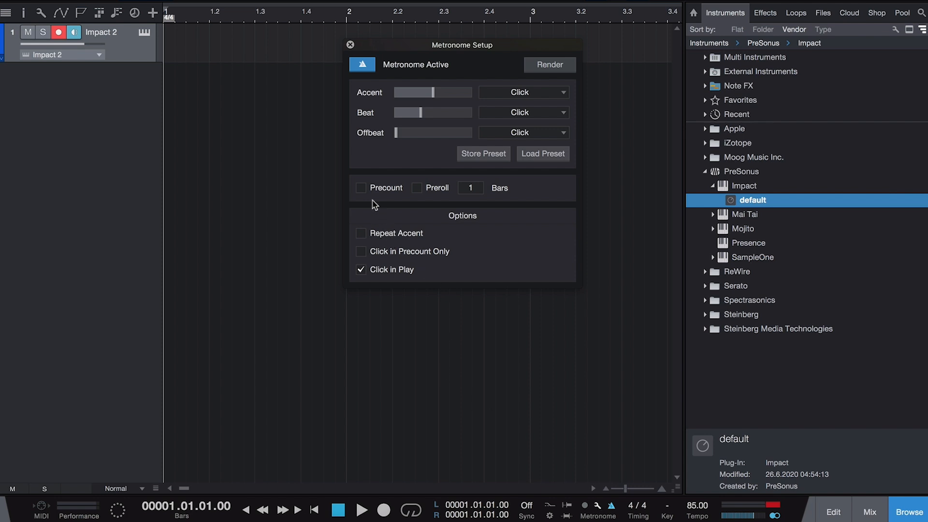
pyautogui.click(360, 190)
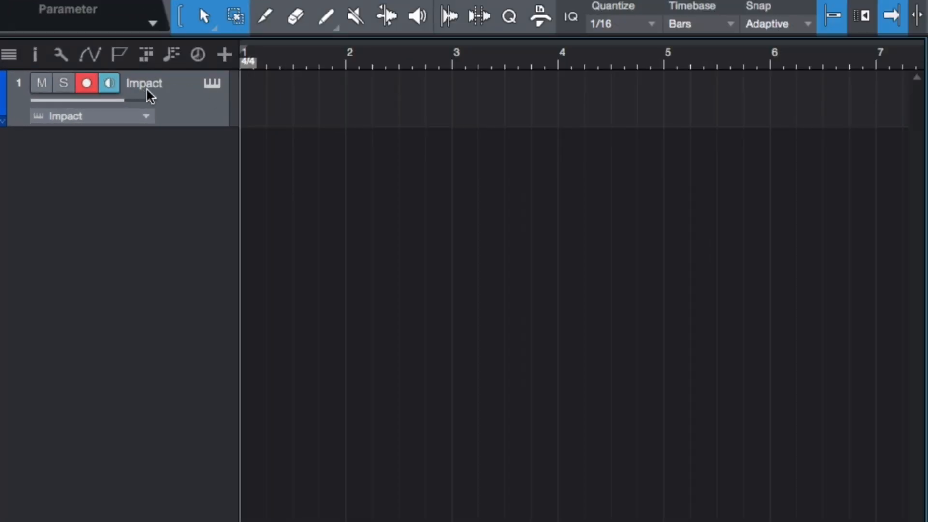
# - Create an empty instrument part on the Impact track at bar 1 and extend it to four bars
pyautogui.doubleClick(274, 103)
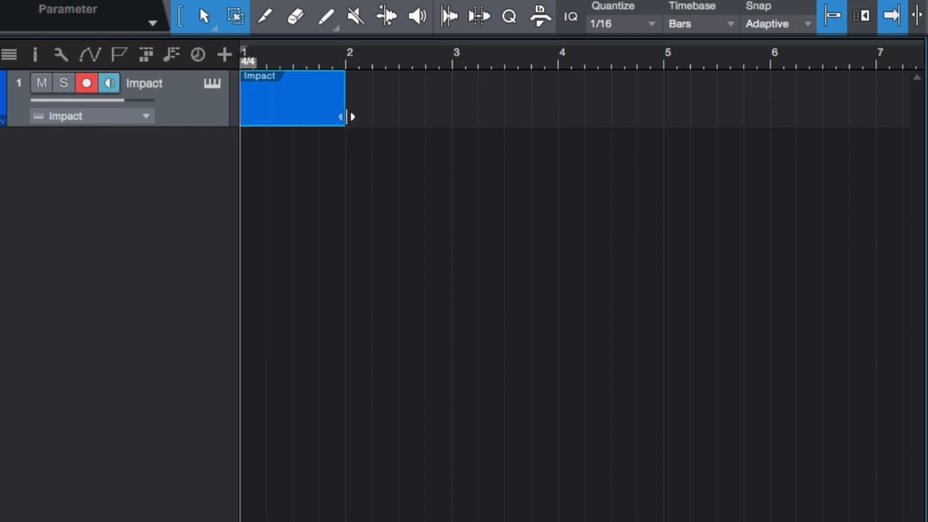
pyautogui.moveTo(346, 117); pyautogui.dragTo(666, 131)
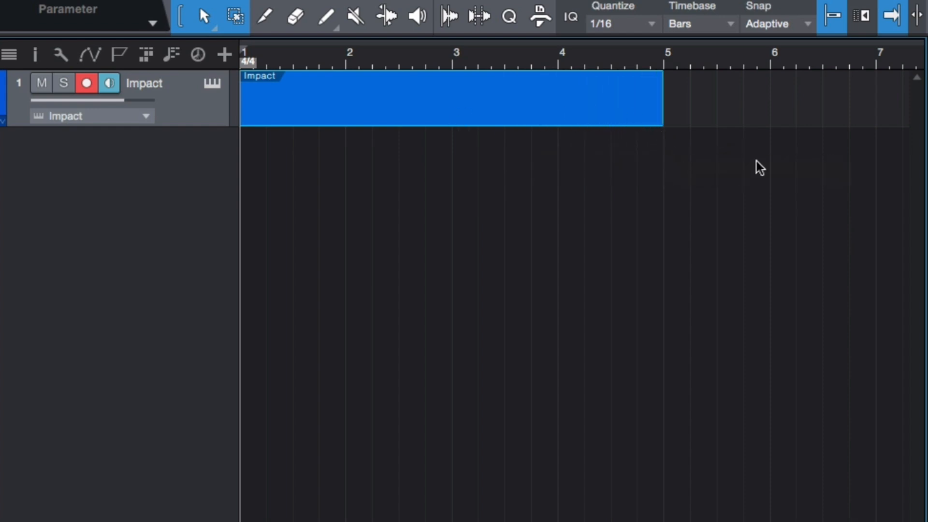
pyautogui.moveTo(665, 102); pyautogui.dragTo(664, 103)
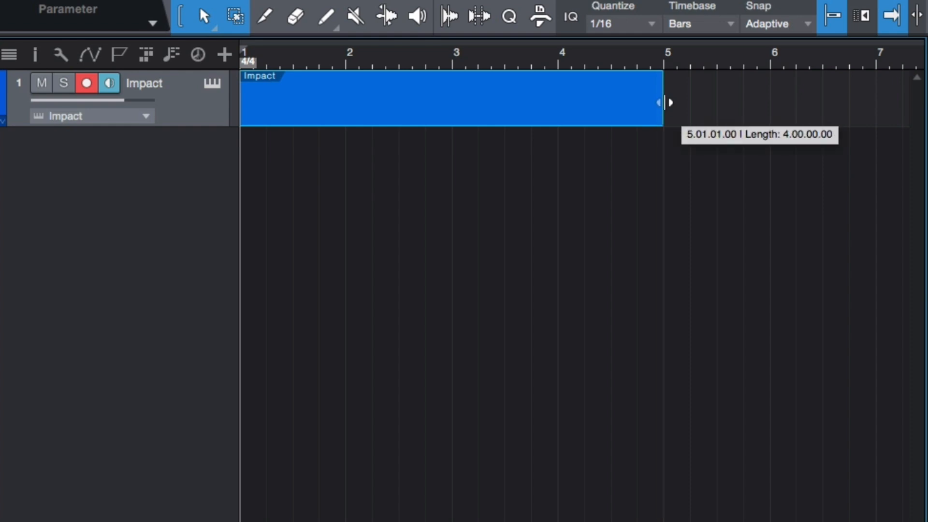
pyautogui.moveTo(664, 102); pyautogui.dragTo(664, 102)
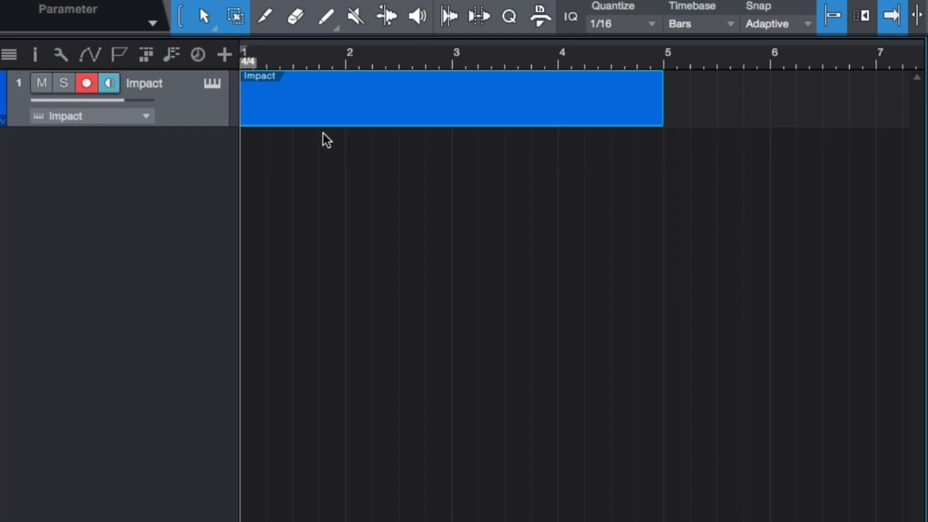
# - Open the four-bar Impact part in the drum editor and audition the C# 1 snare and D 1 hi-hat rows
pyautogui.doubleClick(276, 111)
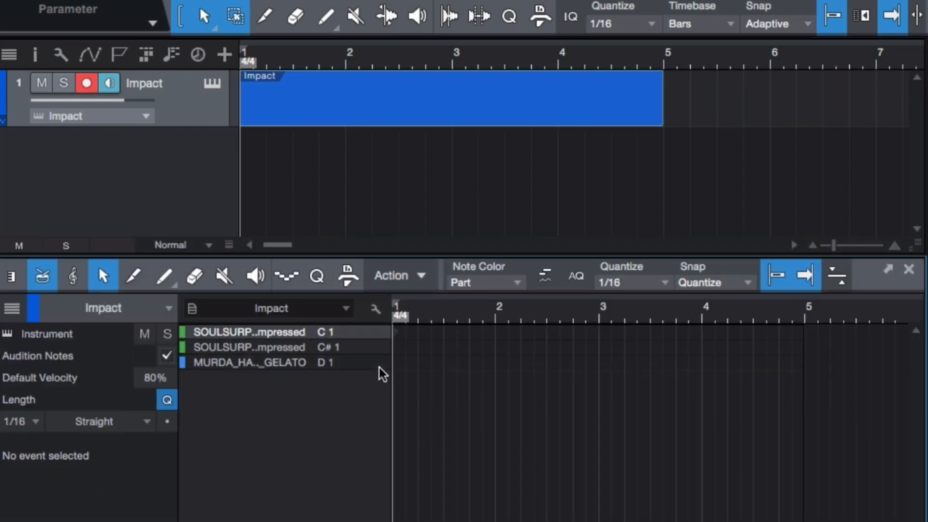
pyautogui.click(225, 346)
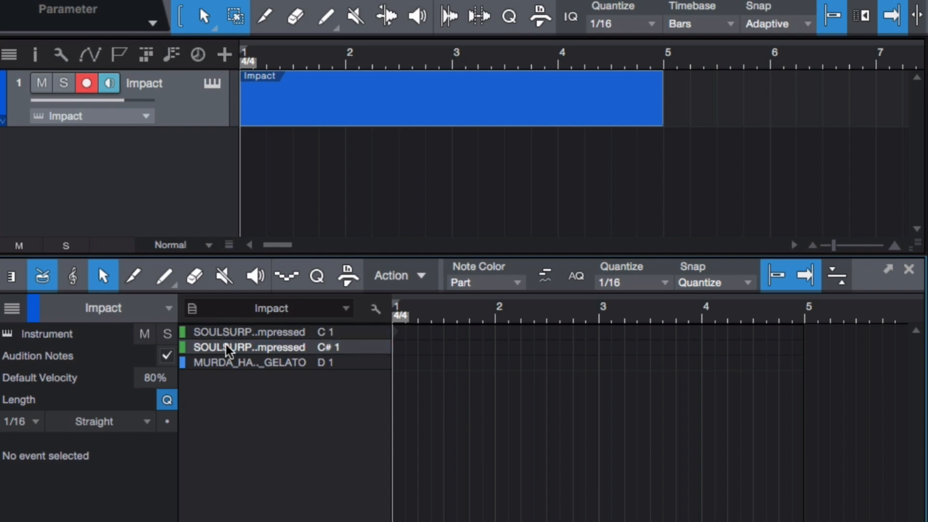
pyautogui.click(239, 362)
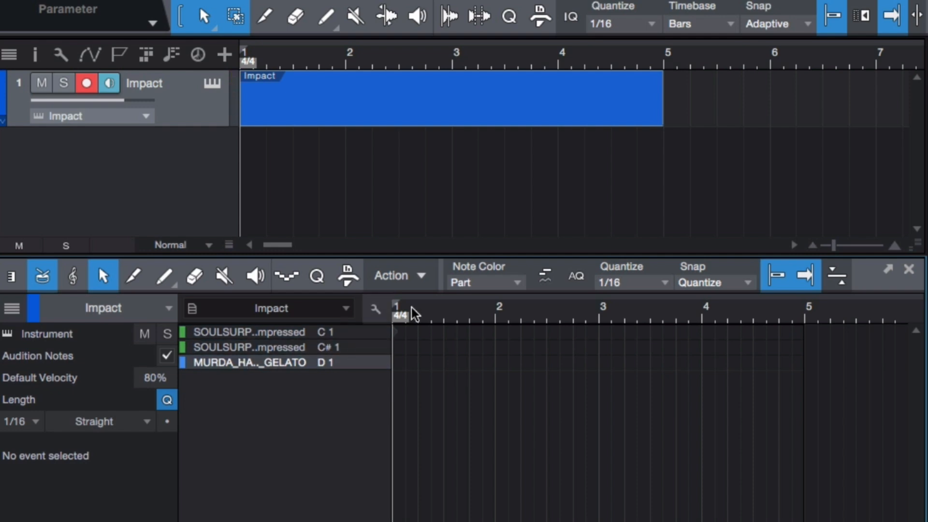
# - Add kick hits on the C 1 row at beats 1 and 3 of bar 1
pyautogui.scroll(5, 393, 334)
pyautogui.scroll(2, 393, 334)
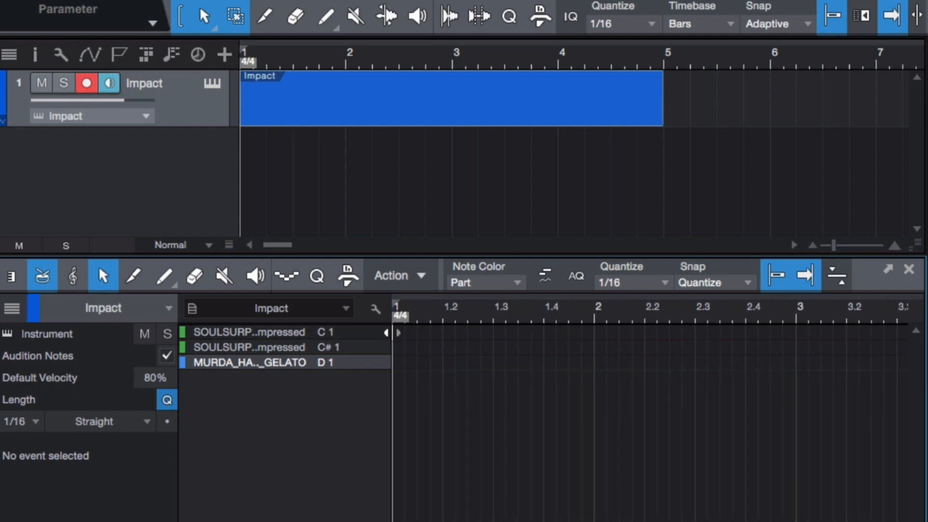
pyautogui.scroll(2, 405, 336)
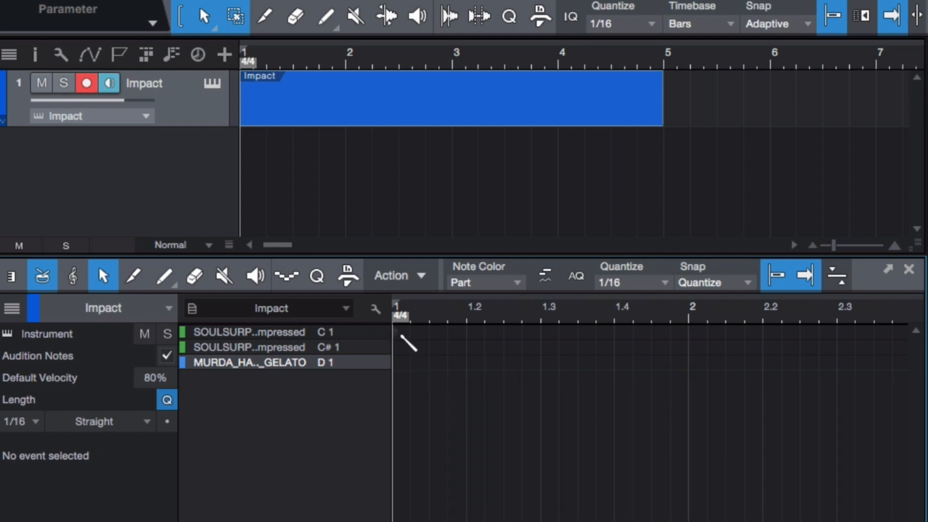
pyautogui.click(402, 332)
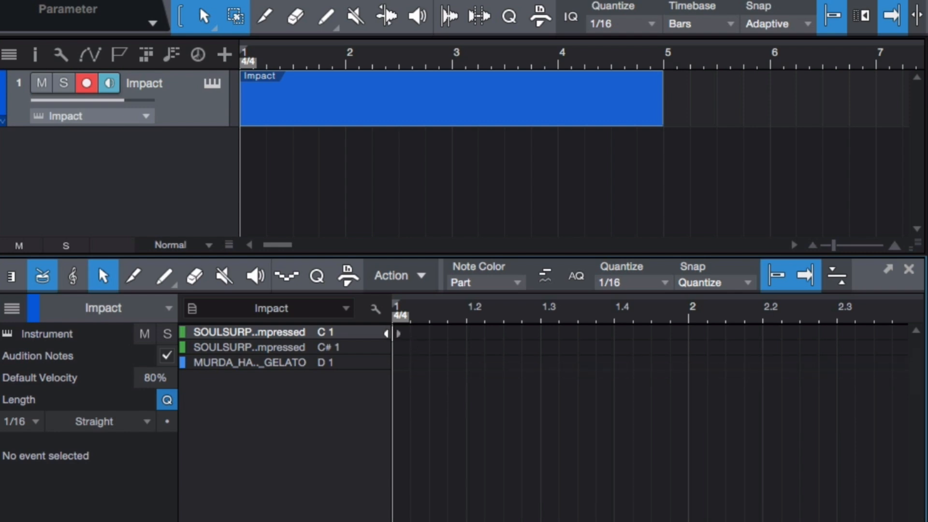
pyautogui.click(400, 332)
pyautogui.click(543, 332)
# - Add C 1 kick hits on beats 1 and 3 of bars 2 and 3
pyautogui.hscroll(5, 543, 332)
pyautogui.hscroll(-4, 543, 332)
pyautogui.hscroll(3, 543, 332)
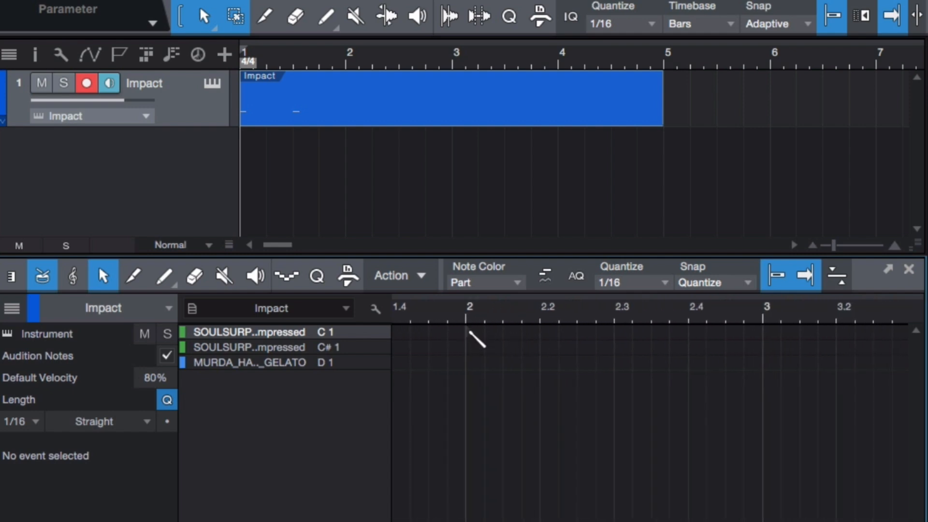
pyautogui.click(468, 331)
pyautogui.click(619, 332)
pyautogui.hscroll(3, 614, 332)
pyautogui.click(476, 332)
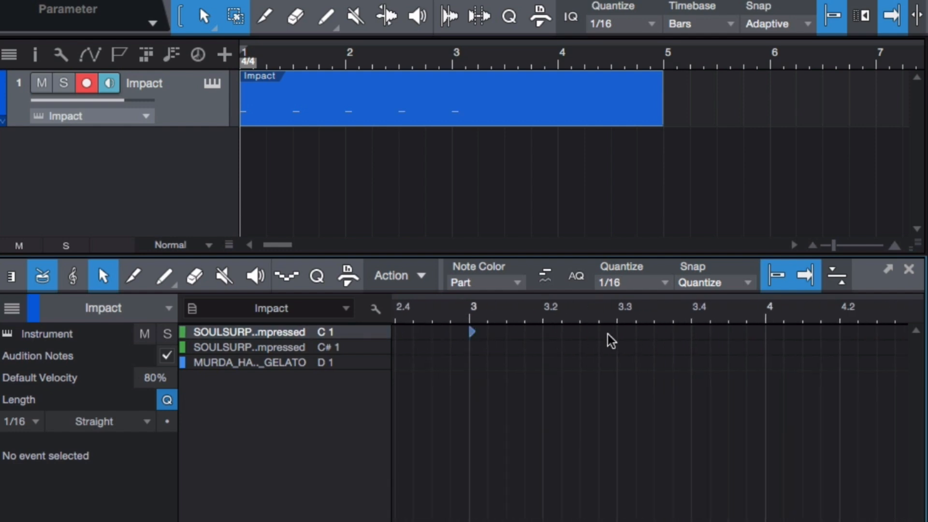
pyautogui.click(623, 333)
# - Add C 1 kick hits on beats 1 and 3 of bar 4
pyautogui.click(770, 333)
pyautogui.hscroll(3, 772, 334)
pyautogui.hscroll(1, 771, 335)
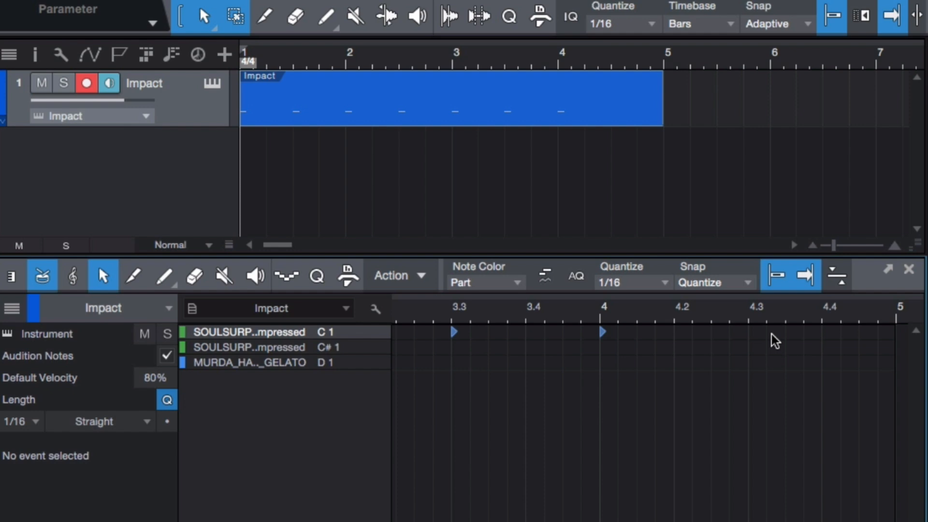
pyautogui.click(751, 331)
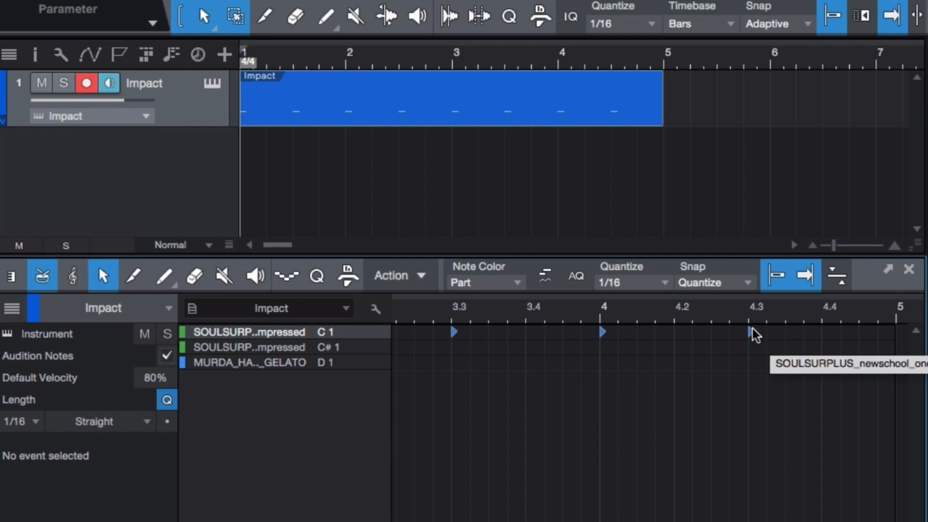
# - Play the four-bar kick pattern from the start to check its timing, and stop playback near the end of bar 4
pyautogui.hscroll(5, 752, 334)
pyautogui.hscroll(-15, 753, 333)
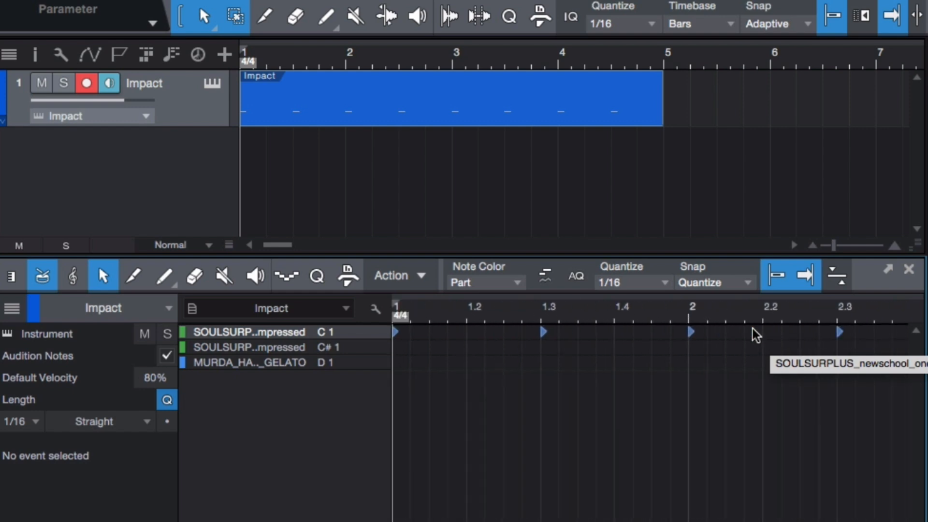
pyautogui.press('space')
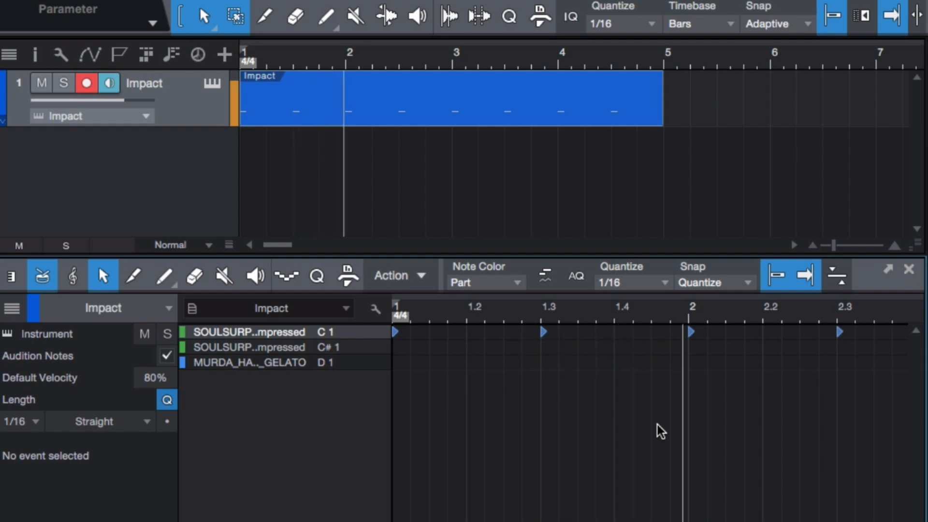
pyautogui.hscroll(1, 657, 424)
pyautogui.hscroll(3, 657, 424)
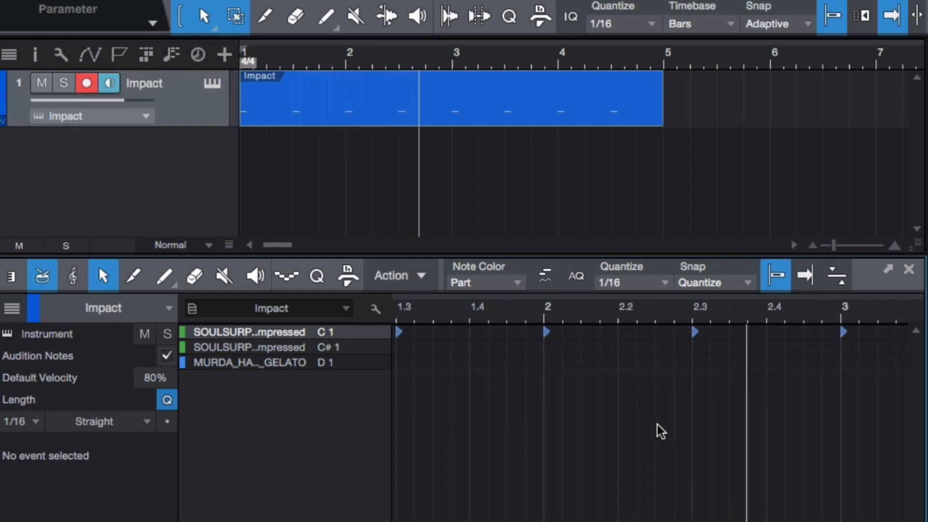
pyautogui.hscroll(4, 657, 424)
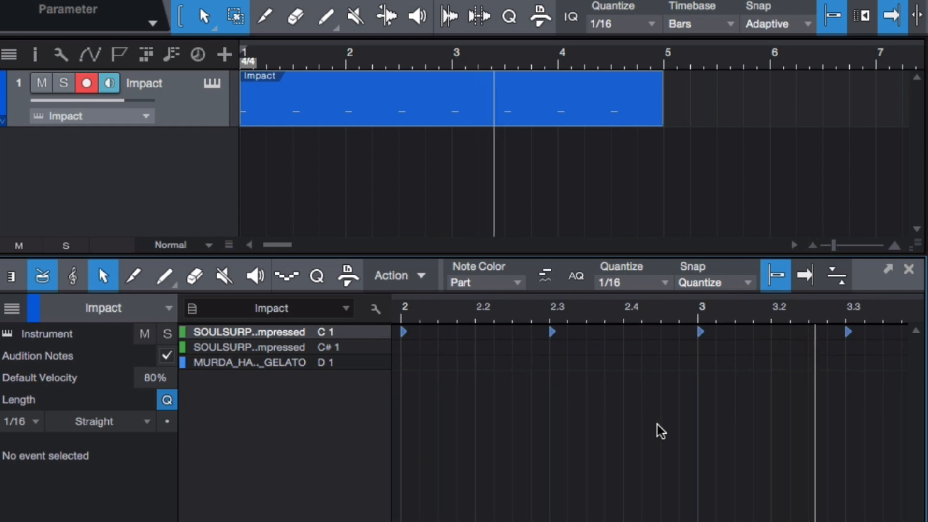
pyautogui.hscroll(5, 657, 424)
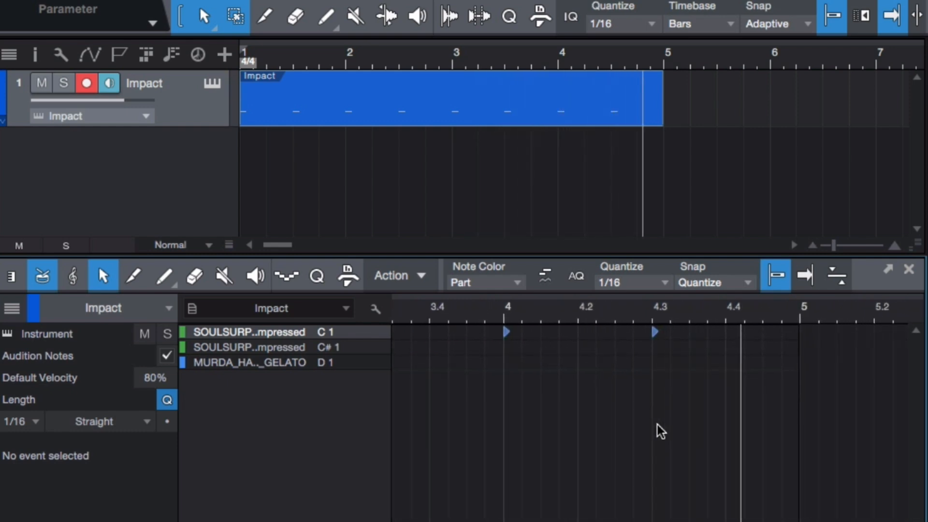
pyautogui.press('space')
# - Add snare hits on the C# 1 row at beats 2 and 4 of bars 1 and 2
pyautogui.hscroll(-8, 657, 424)
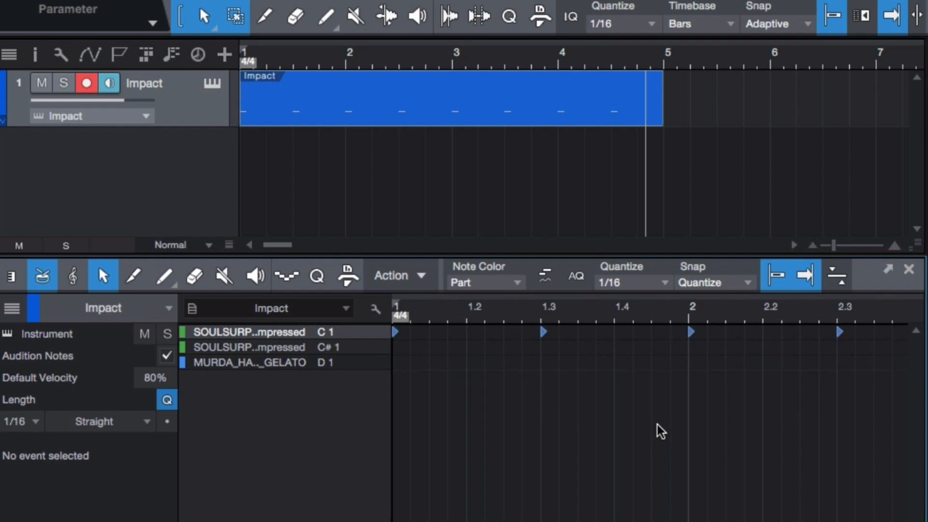
pyautogui.click(469, 347)
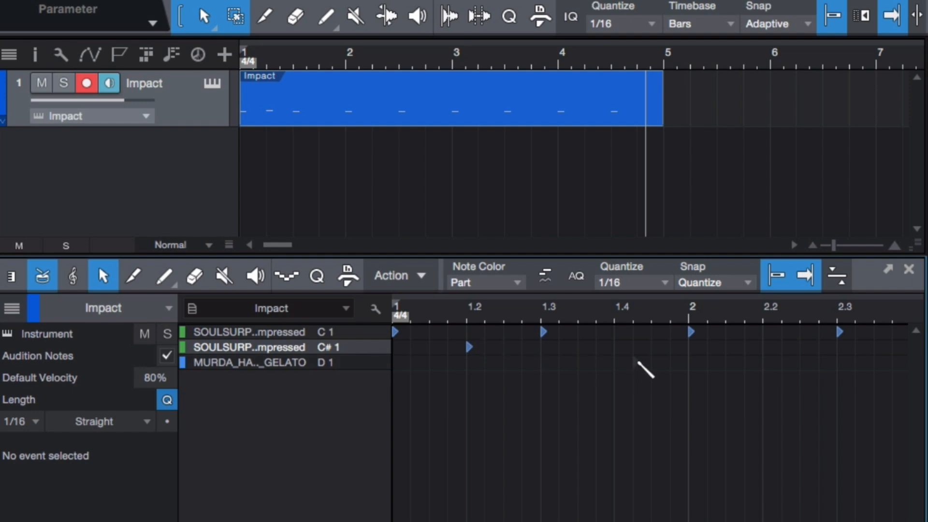
pyautogui.hscroll(3, 619, 350)
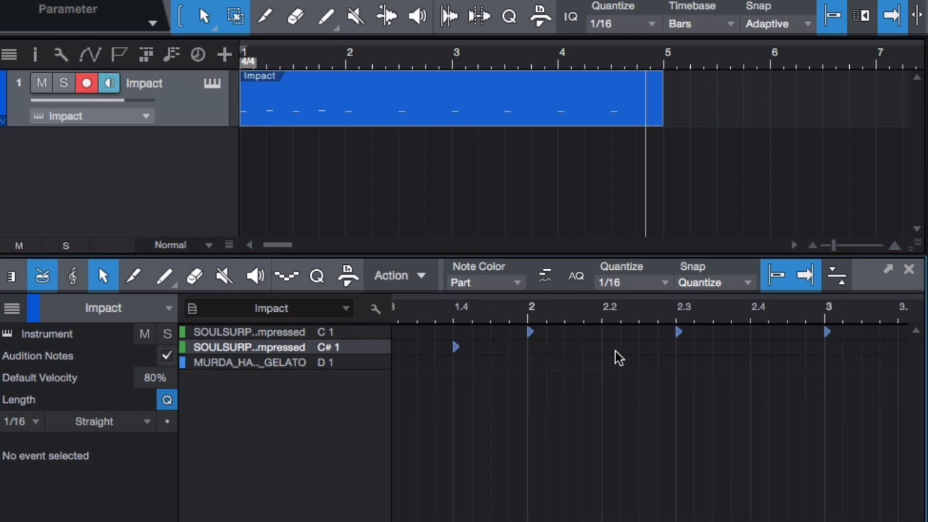
pyautogui.click(610, 348)
pyautogui.hscroll(2, 605, 349)
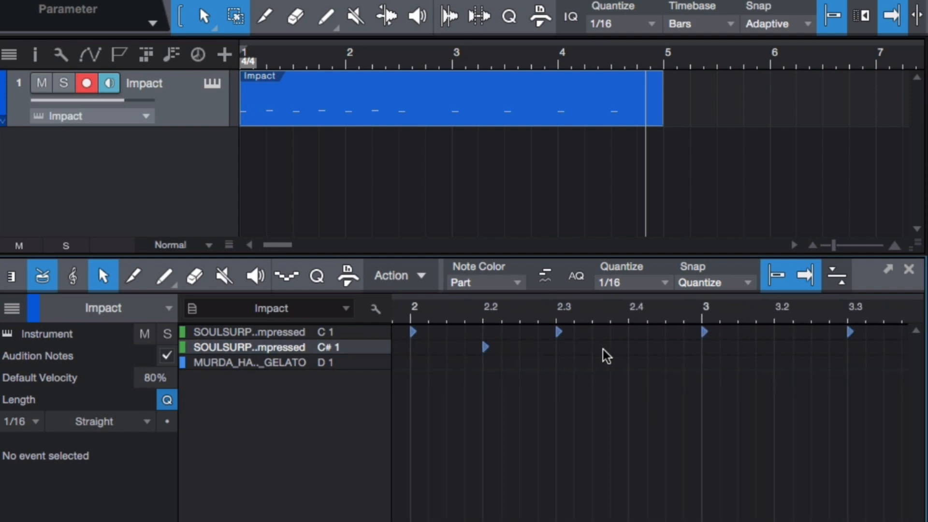
pyautogui.click(630, 347)
# - Add C# 1 snare hits on beats 2 and 4 of bars 3 and 4
pyautogui.click(774, 347)
pyautogui.hscroll(3, 775, 353)
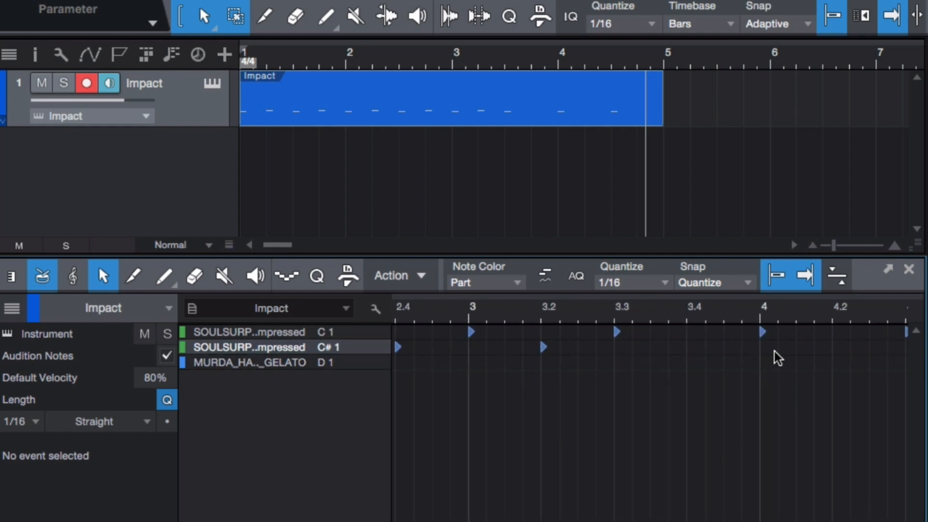
pyautogui.click(689, 347)
pyautogui.hscroll(3, 677, 349)
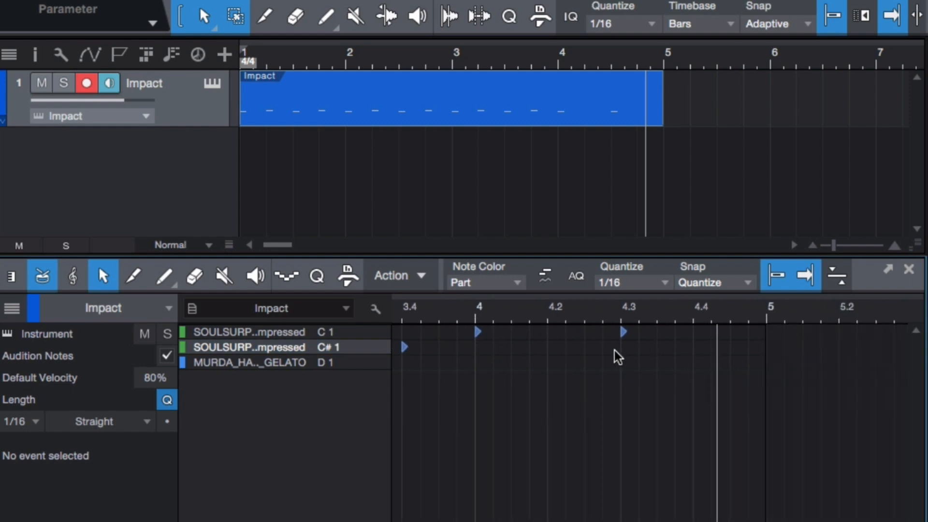
pyautogui.click(550, 347)
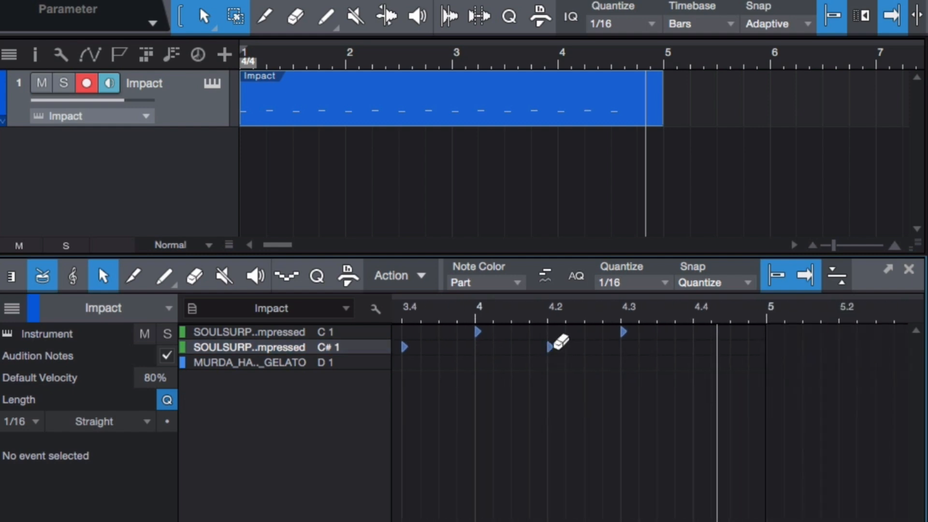
pyautogui.click(694, 347)
# - Return to bar 1 and play back the combined kick and snare pattern
pyautogui.press('Home')
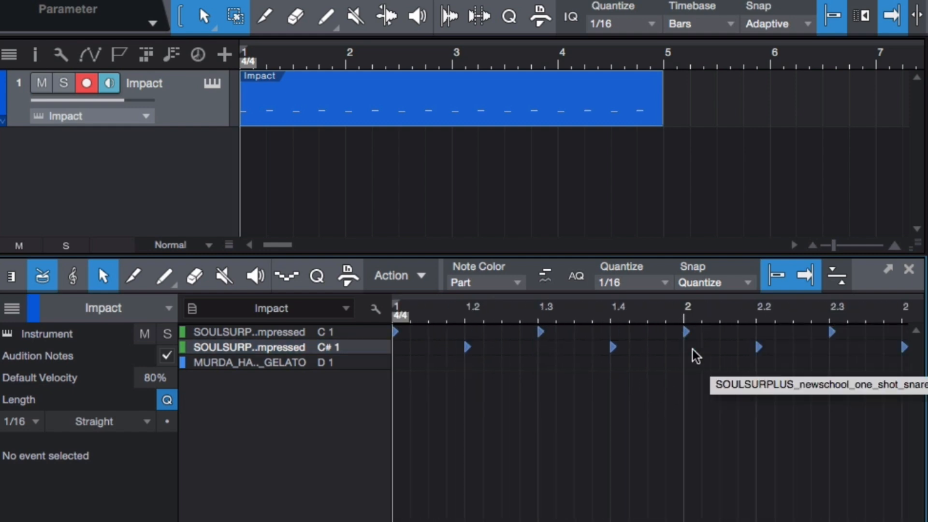
pyautogui.press('space')
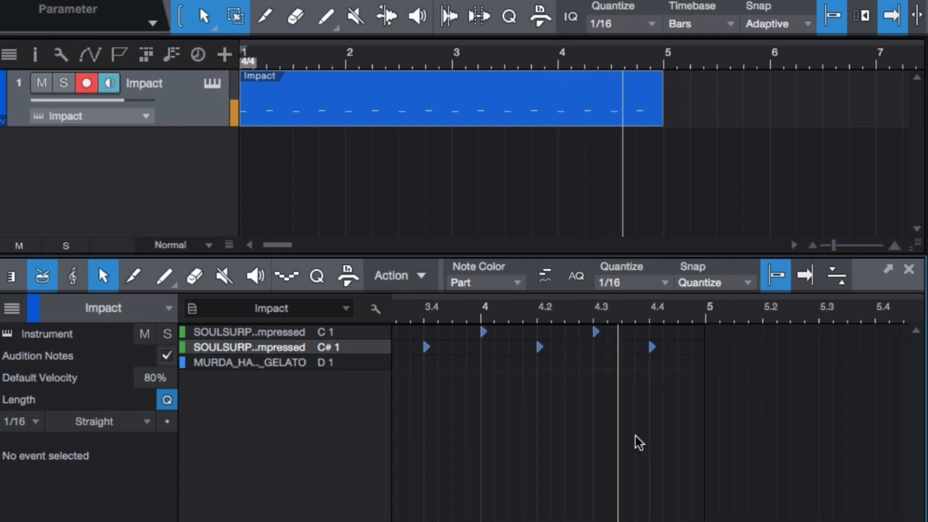
pyautogui.press('f')
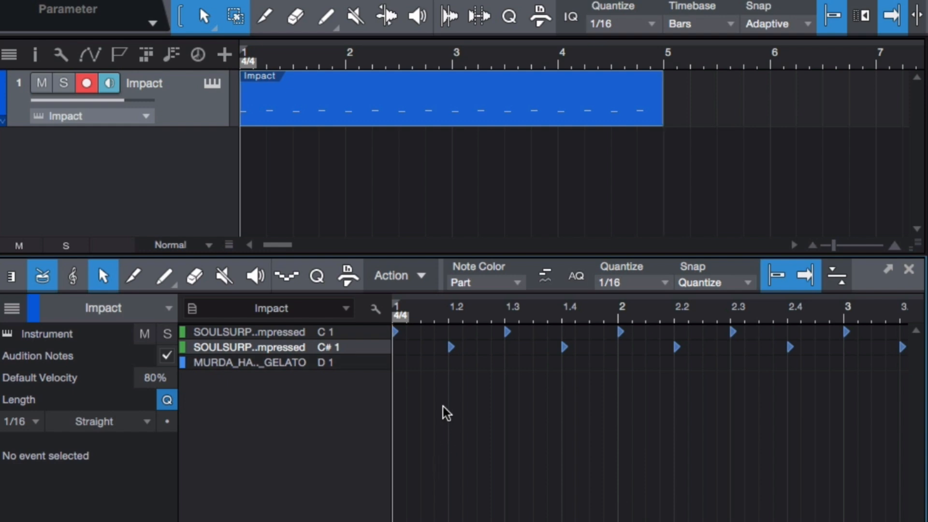
# - Audition the D 1 closed hi-hat and add its hits on every eighth note from beat 1 through beat 3 of bar 1
pyautogui.scroll(2, 442, 407)
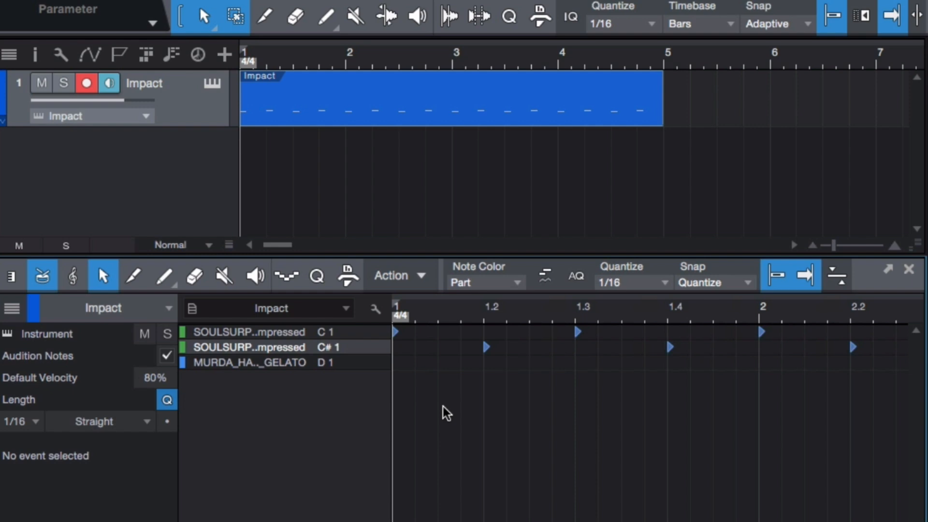
pyautogui.scroll(3, 443, 407)
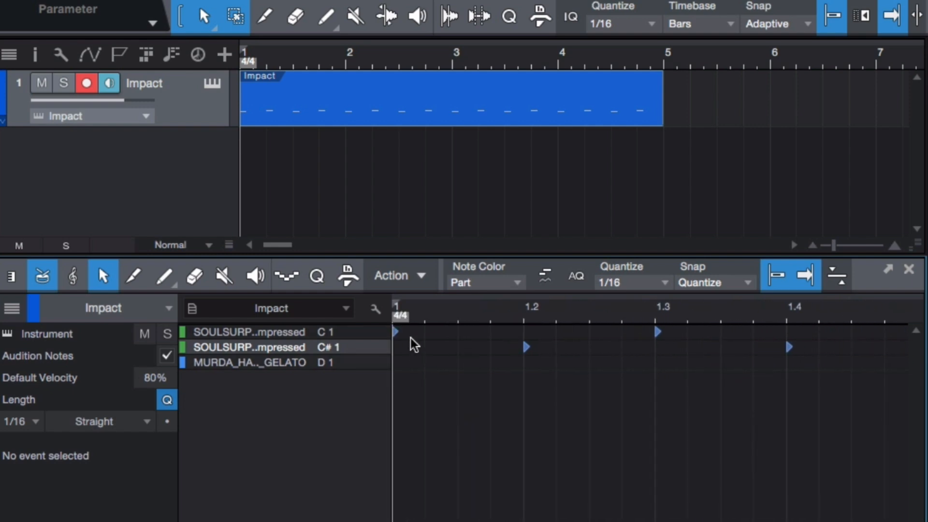
pyautogui.click(346, 360)
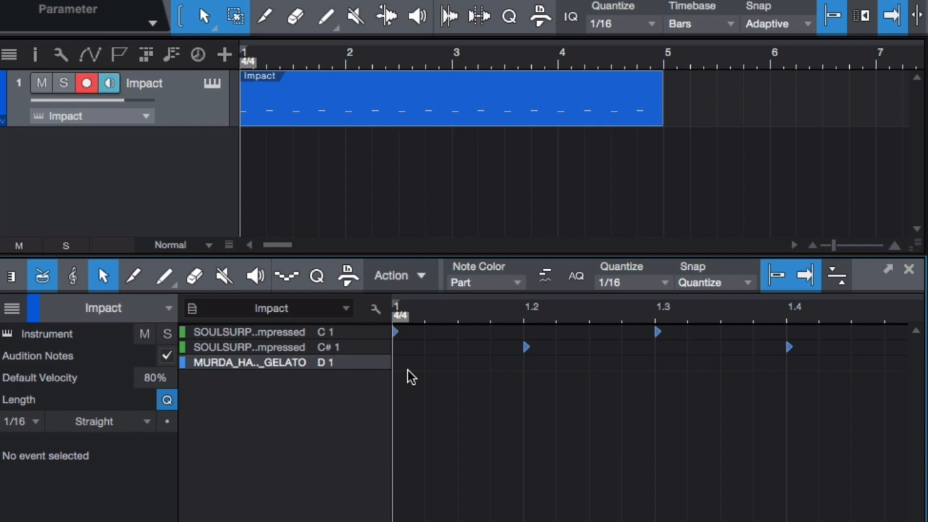
pyautogui.scroll(-1, 408, 370)
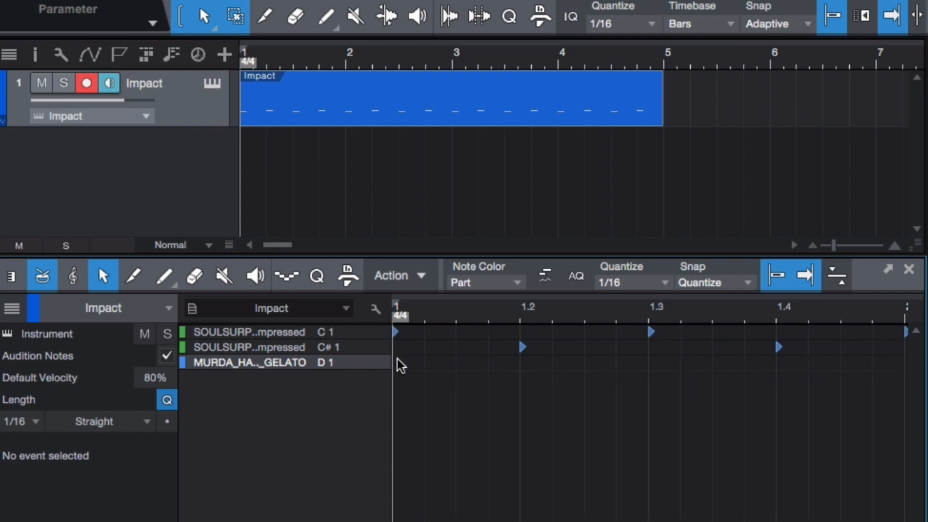
pyautogui.scroll(3, 400, 368)
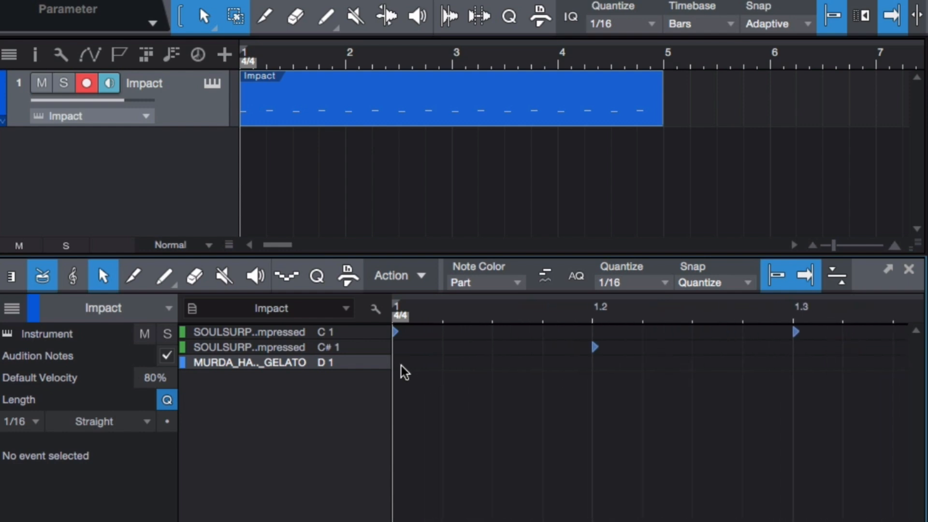
pyautogui.scroll(-1, 405, 374)
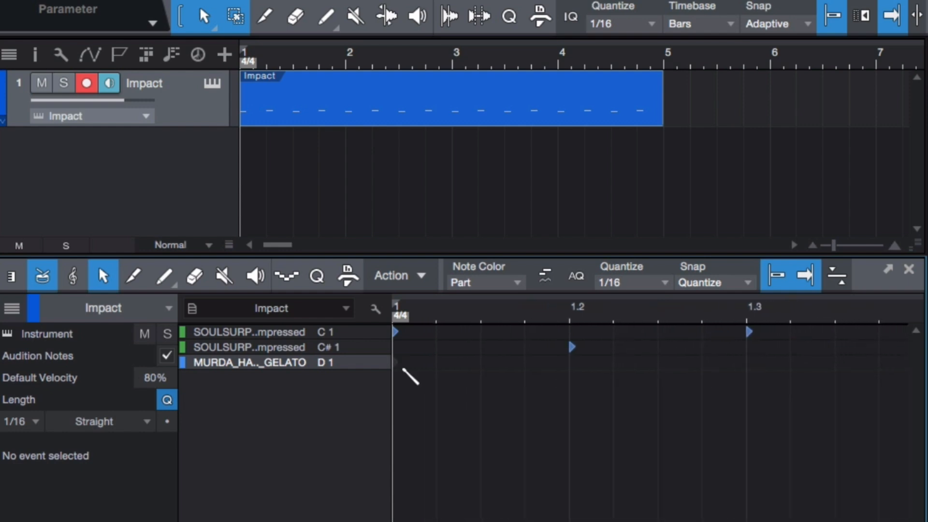
pyautogui.click(400, 363)
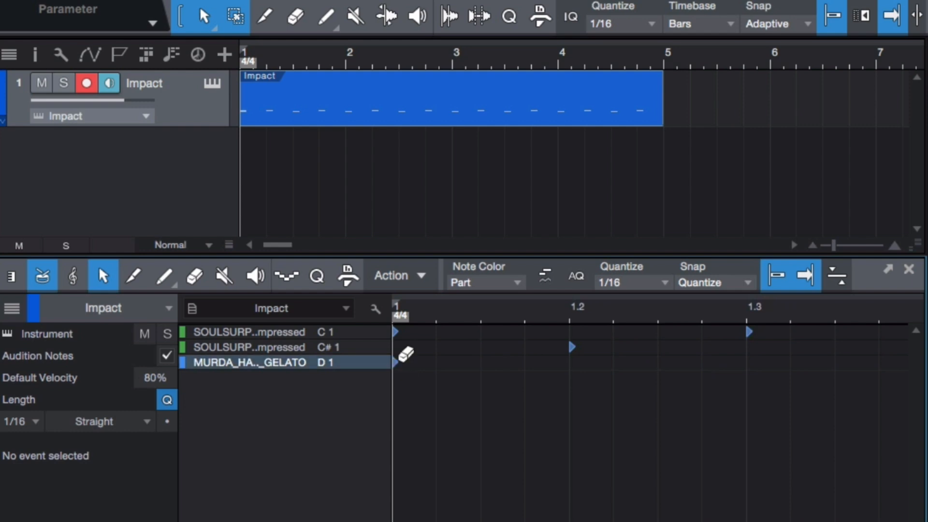
pyautogui.click(483, 361)
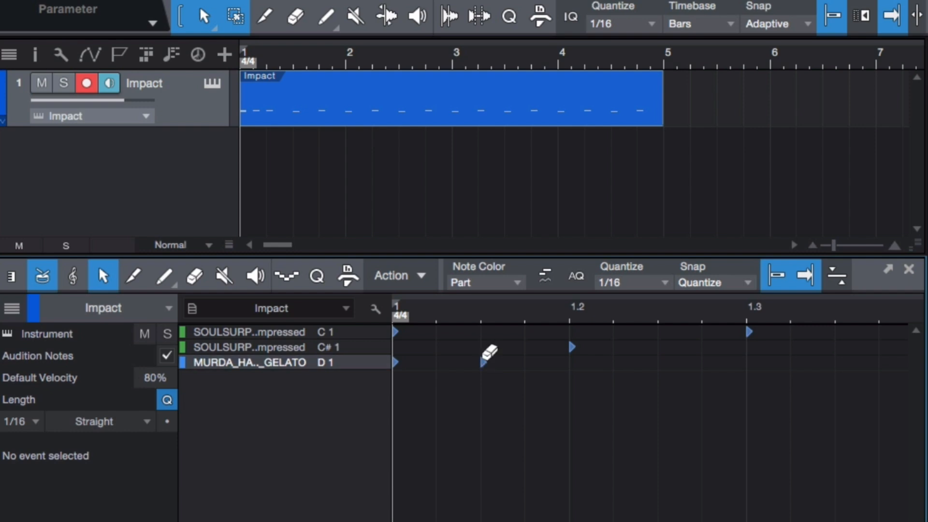
pyautogui.click(573, 362)
pyautogui.click(659, 362)
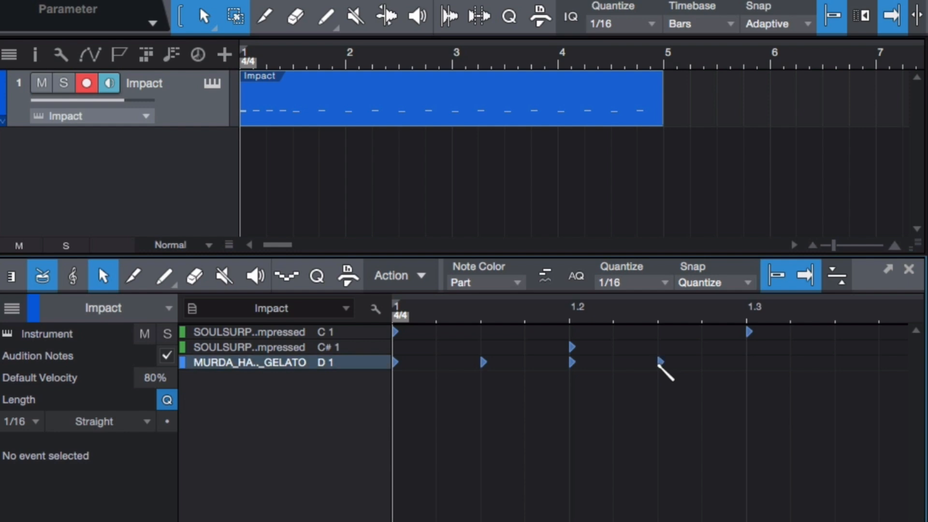
pyautogui.click(749, 362)
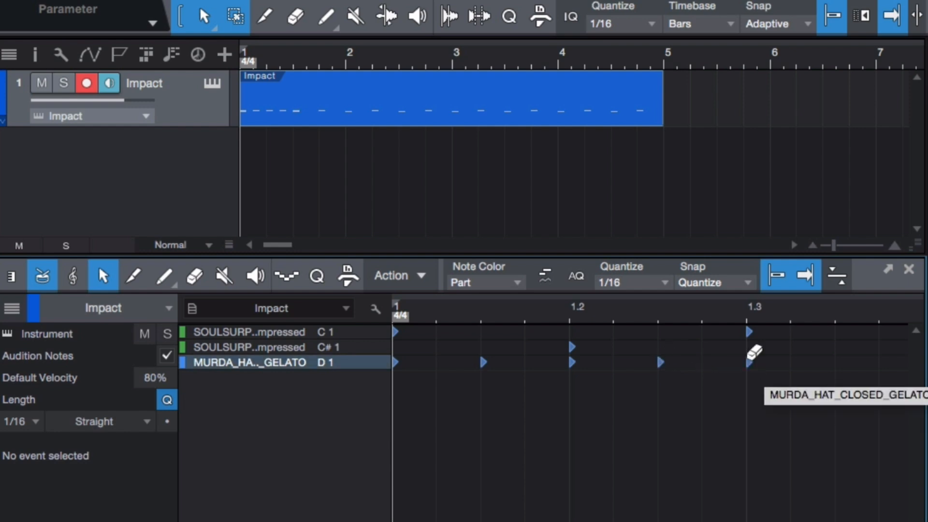
# - Fill the rest of bar 1 with D 1 hi-hat eighth notes, from the offbeat after beat 3 to the offbeat after beat 4
pyautogui.scroll(-2, 748, 362)
pyautogui.hscroll(3, 748, 362)
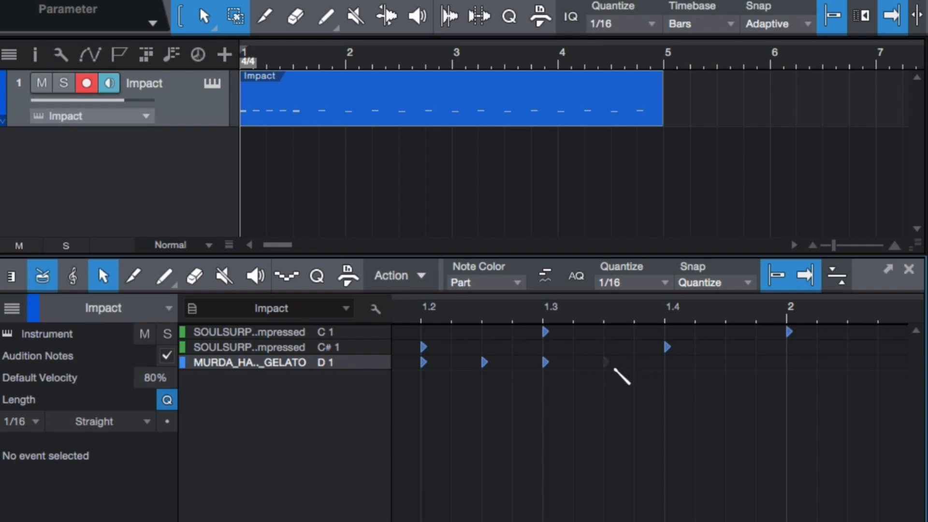
pyautogui.click(612, 365)
pyautogui.click(667, 362)
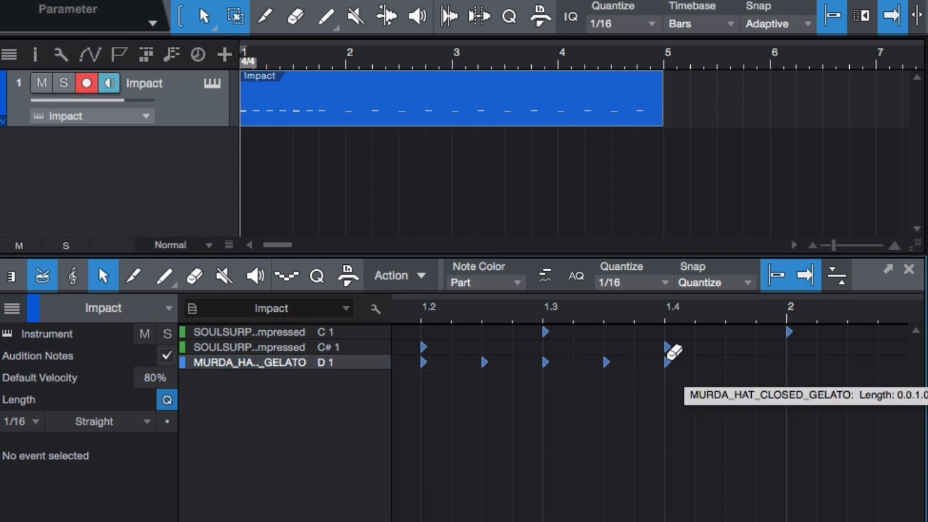
pyautogui.click(732, 363)
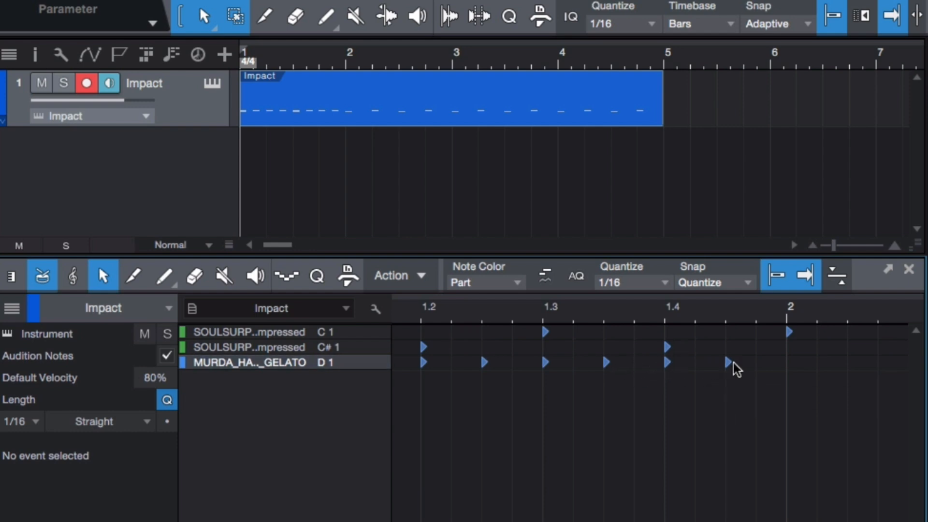
# - Play back the pattern and add D 1 hi-hat hits on every eighth note of bar 2
pyautogui.press('space')
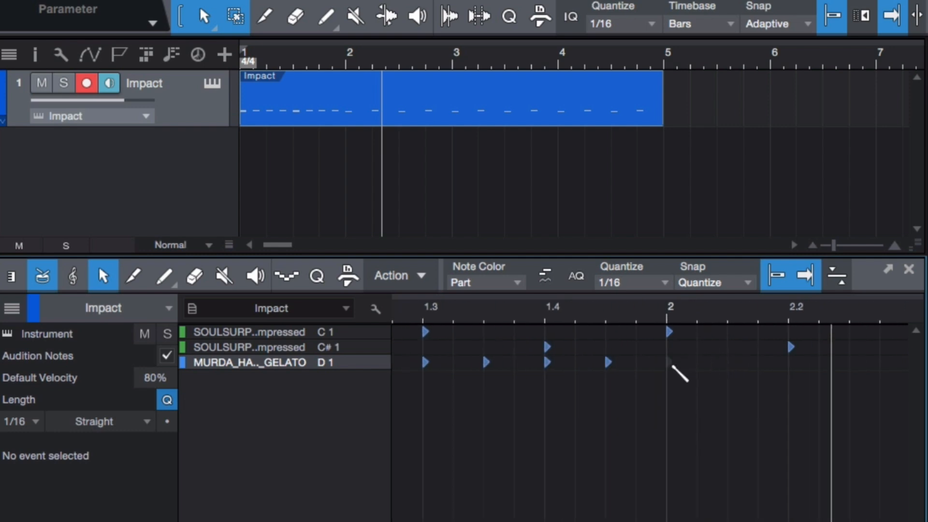
pyautogui.click(670, 362)
pyautogui.click(728, 363)
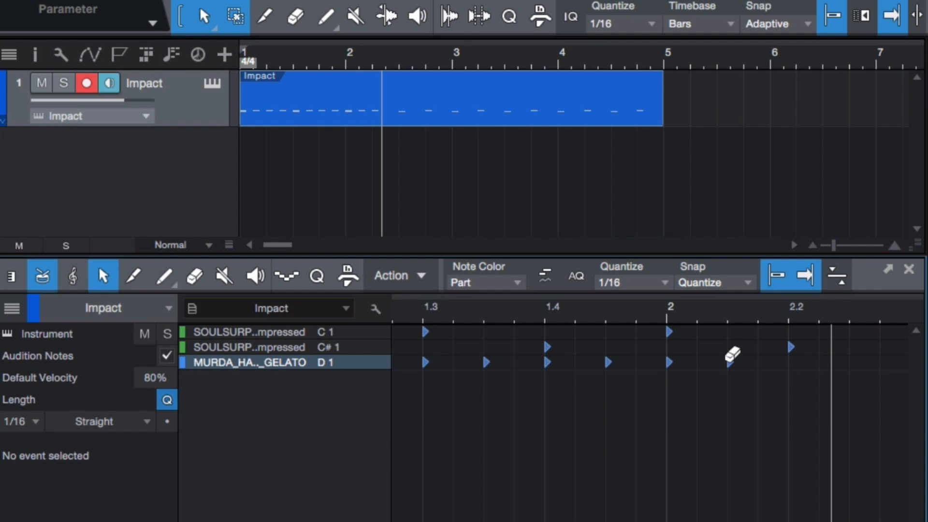
pyautogui.click(658, 369)
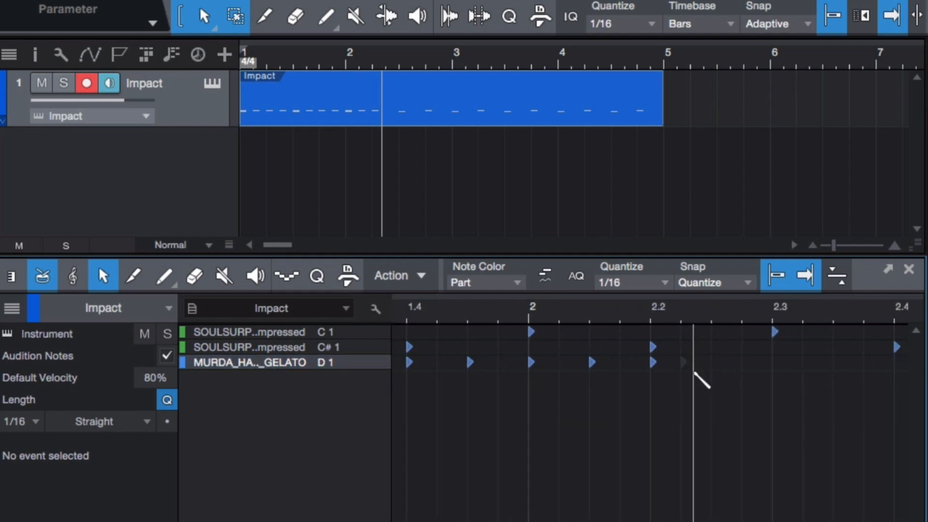
pyautogui.click(717, 369)
pyautogui.click(779, 369)
pyautogui.click(748, 367)
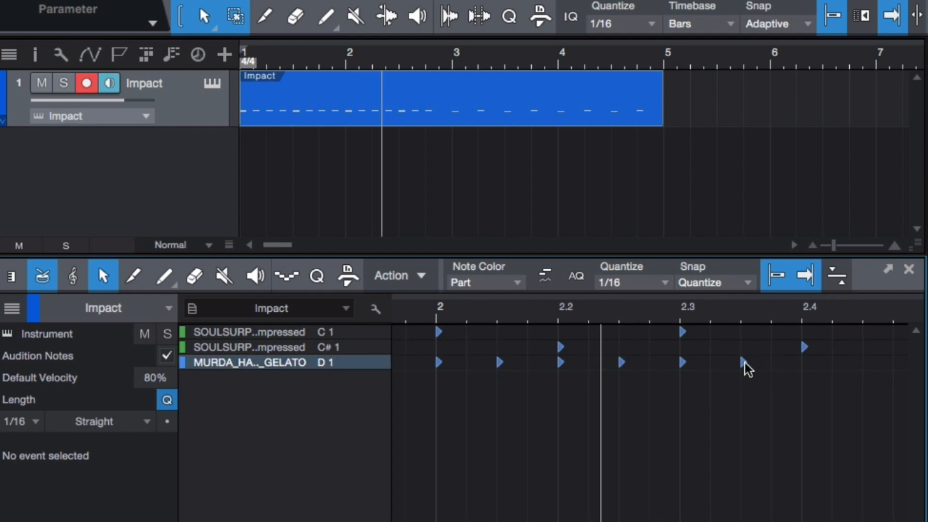
pyautogui.click(551, 364)
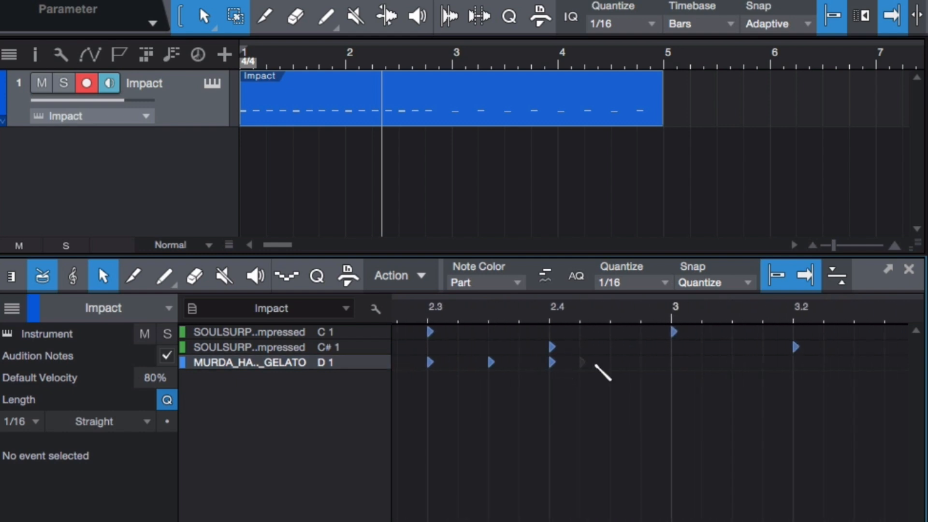
pyautogui.click(615, 366)
# - Add D 1 hi-hat hits on the eighth notes of bar 3, from beat 1 to the offbeat after beat 4
pyautogui.click(674, 365)
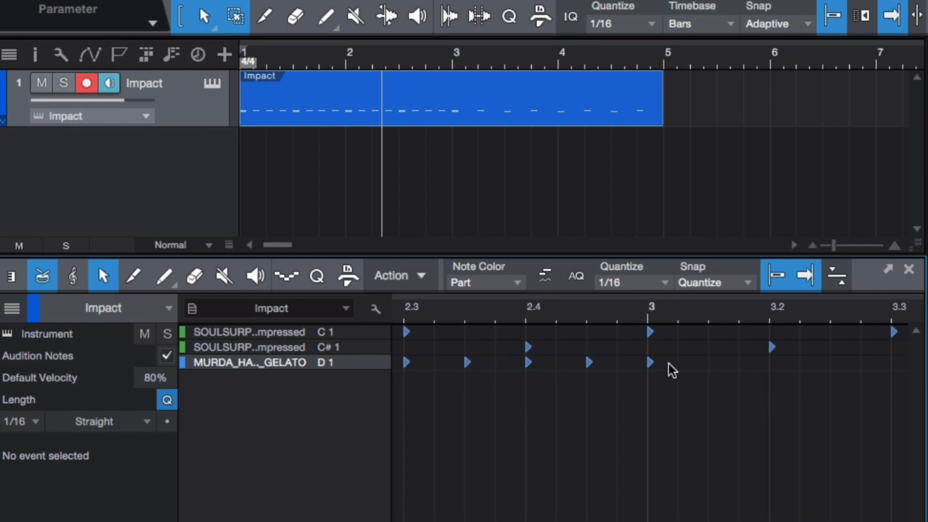
pyautogui.click(565, 363)
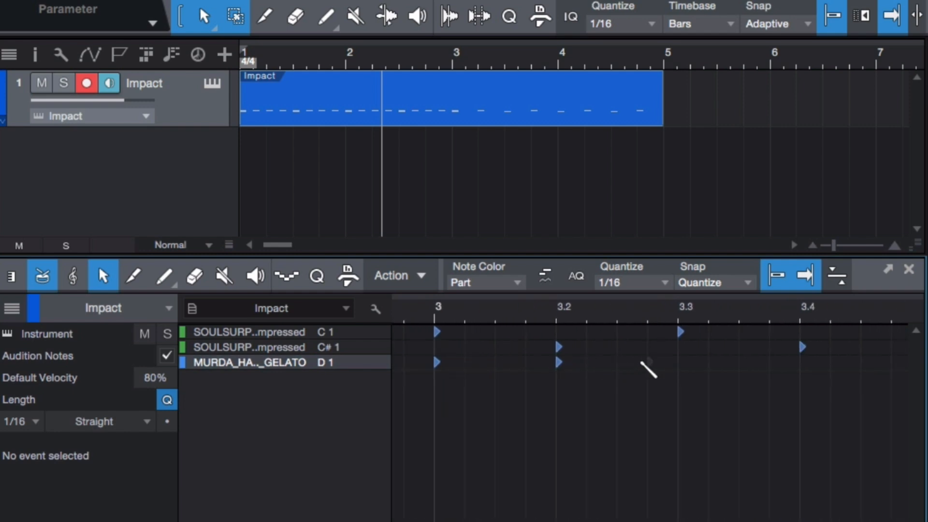
pyautogui.click(619, 364)
pyautogui.click(681, 363)
pyautogui.click(740, 364)
pyautogui.hscroll(1, 734, 367)
pyautogui.click(731, 366)
pyautogui.click(795, 364)
# - Complete the D 1 hi-hat with eighth notes throughout bar 4, undoing the misplaced hit just before beat 2
pyautogui.hscroll(3, 797, 369)
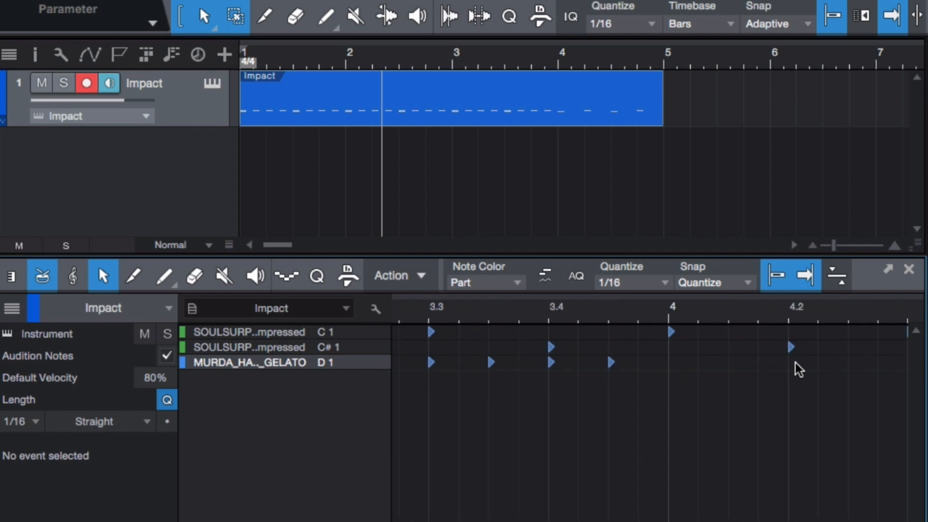
pyautogui.hscroll(2, 797, 370)
pyautogui.click(569, 362)
pyautogui.click(636, 365)
pyautogui.click(661, 366)
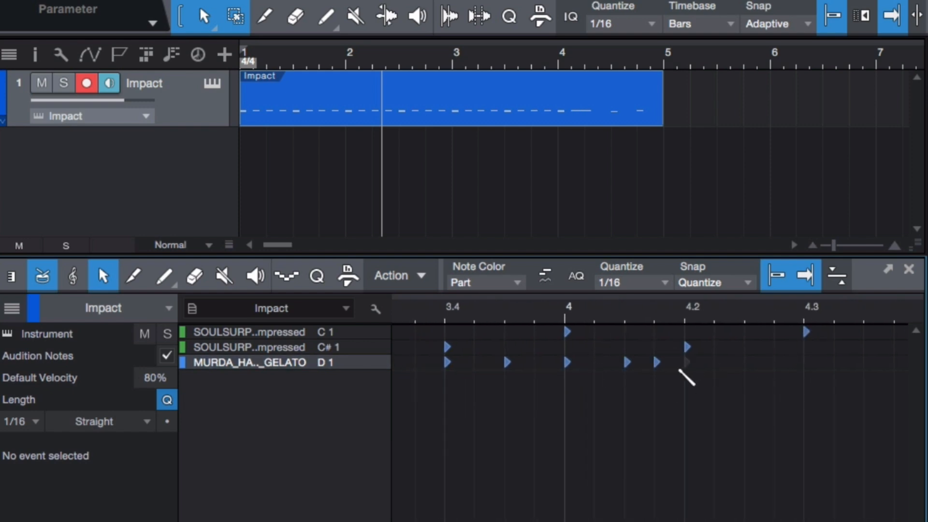
pyautogui.hotkey('ctrl', 'z')
pyautogui.click(696, 368)
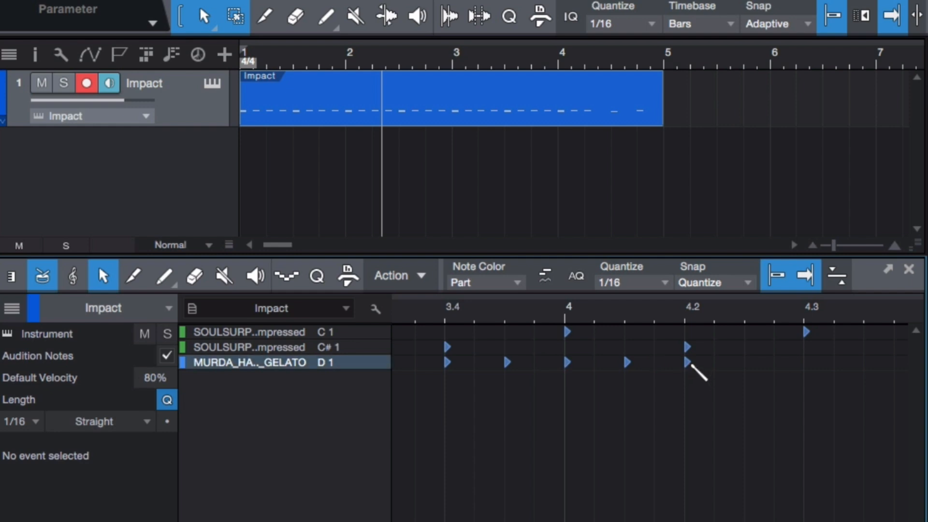
pyautogui.click(747, 363)
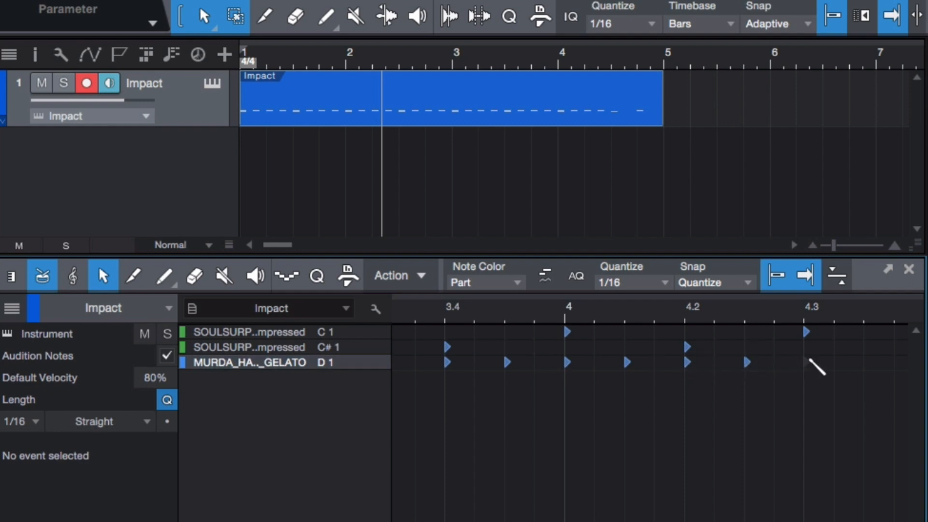
pyautogui.click(806, 364)
pyautogui.hscroll(5, 812, 362)
pyautogui.click(583, 363)
pyautogui.click(637, 363)
pyautogui.click(702, 366)
# - Select the four-bar Impact part in the arrangement and delete it
pyautogui.hscroll(-15, 701, 363)
pyautogui.scroll(-5, 702, 363)
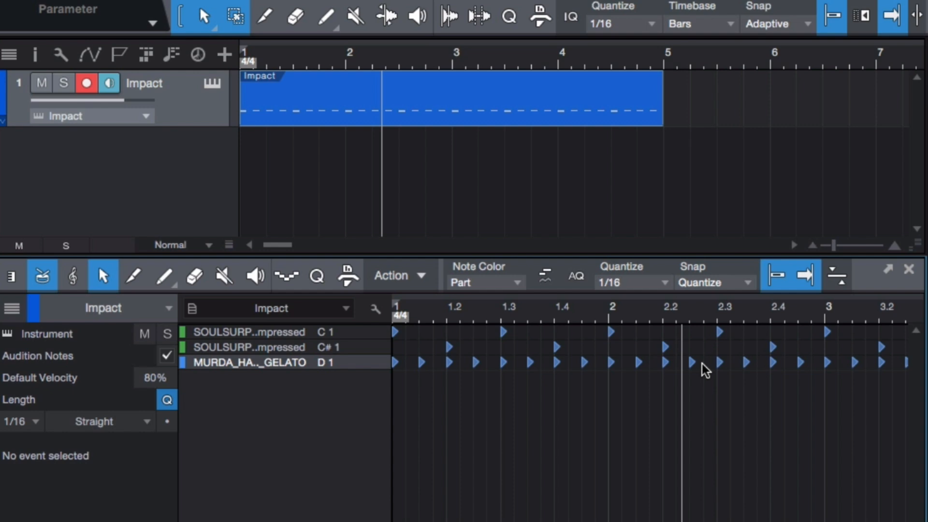
pyautogui.click(503, 85)
pyautogui.press('w')
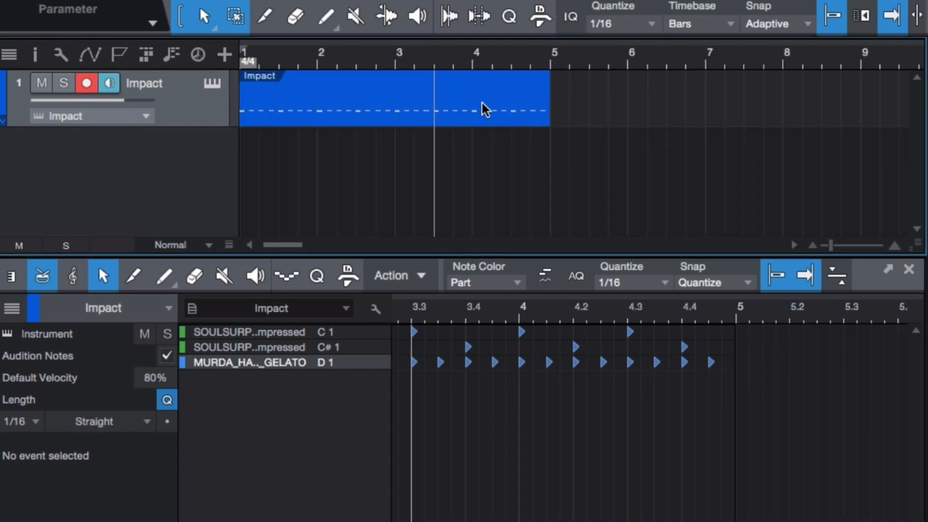
pyautogui.click(282, 110)
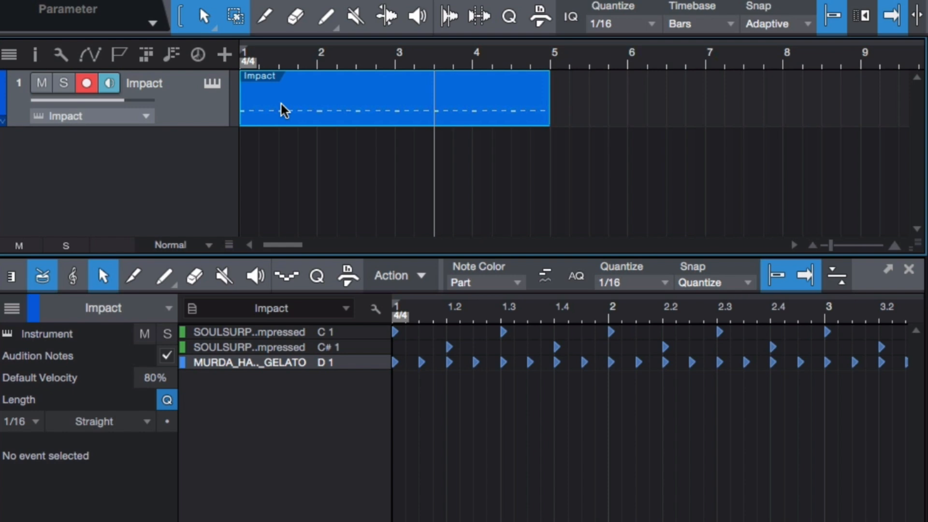
pyautogui.press('Delete')
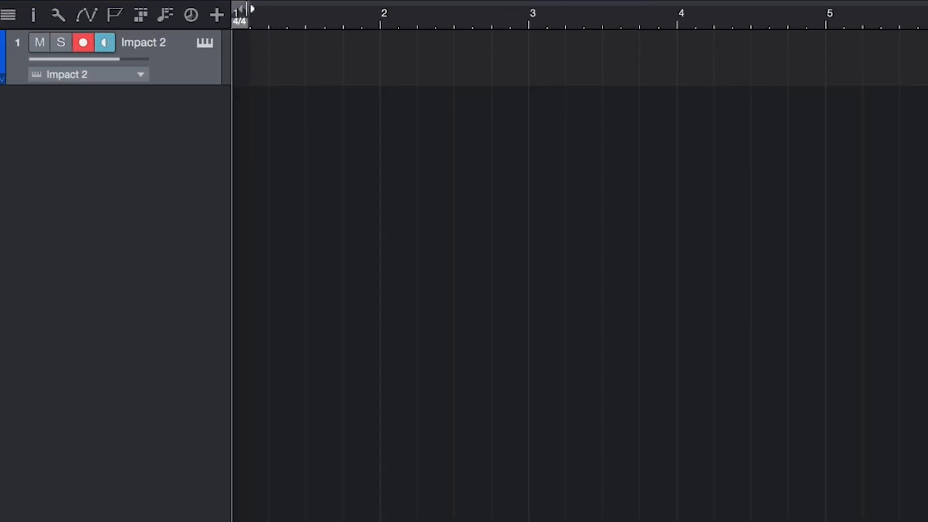
# - Set an active loop from bar 1 to bar 5 and record a four-bar kick performance on the Impact 2 track
pyautogui.moveTo(250, 8); pyautogui.dragTo(830, 45)
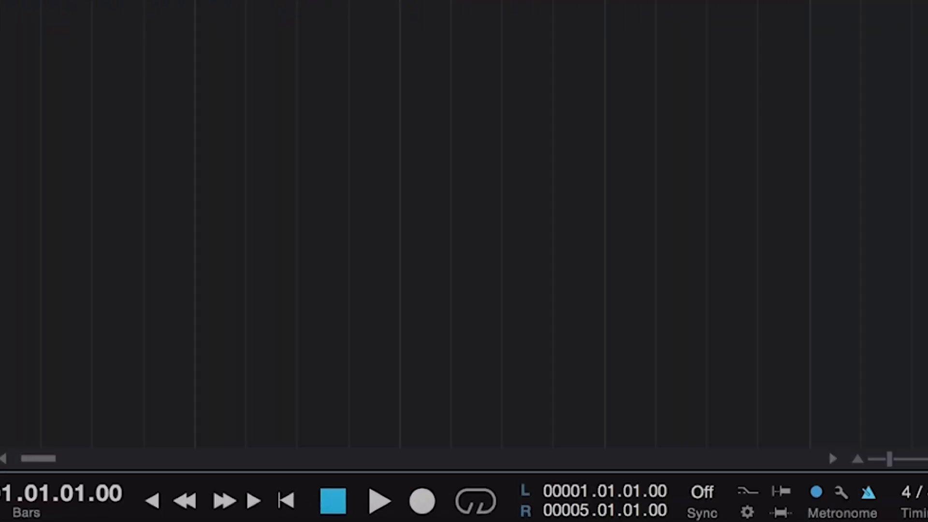
pyautogui.press('/')
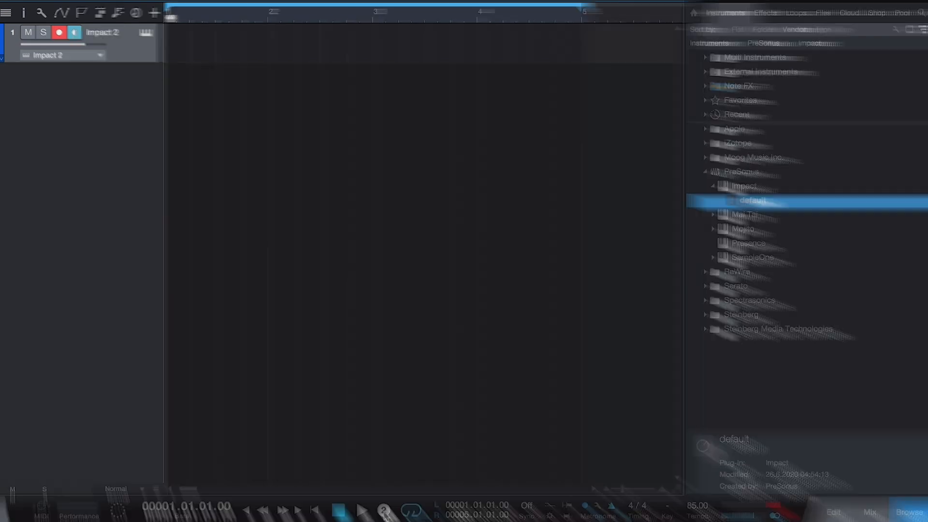
pyautogui.click(384, 511)
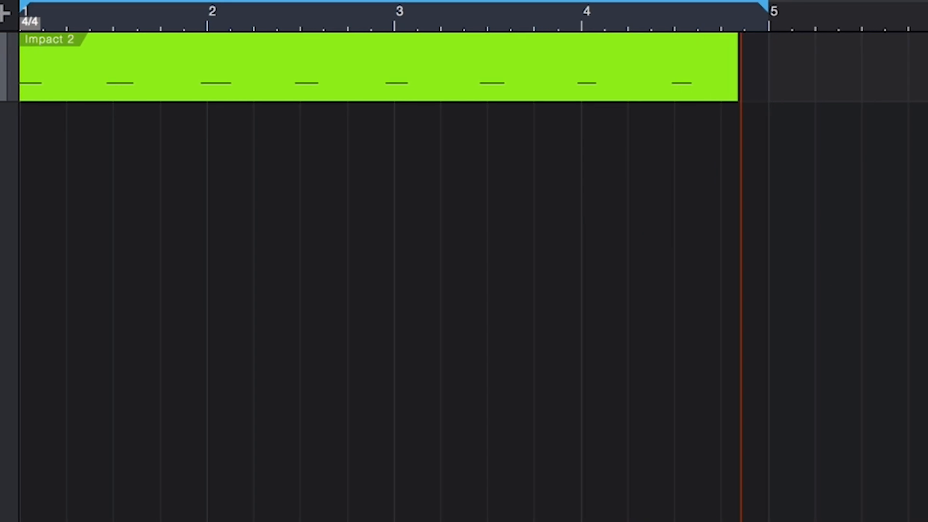
pyautogui.press('space')
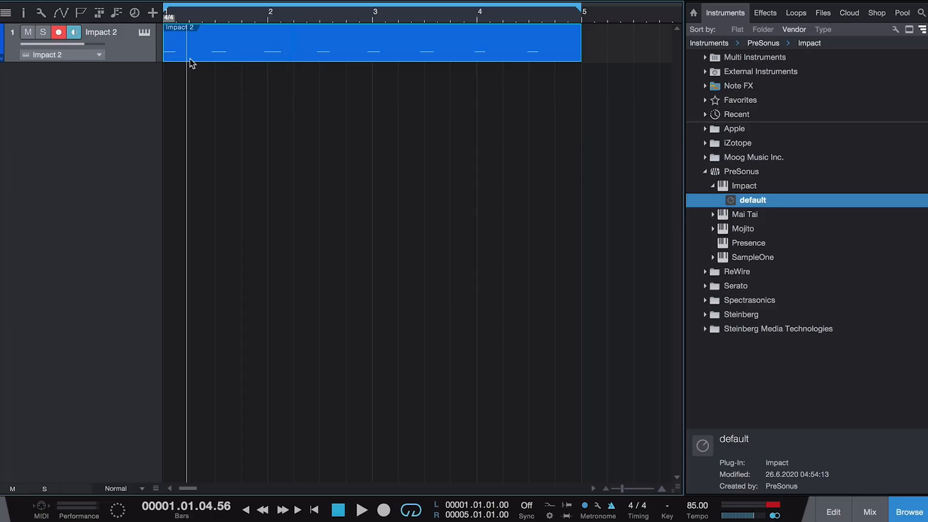
# - Open the recorded kick part for editing, enable automatic quantizing, quantize its notes to 1/2 and check the playback
pyautogui.doubleClick(201, 55)
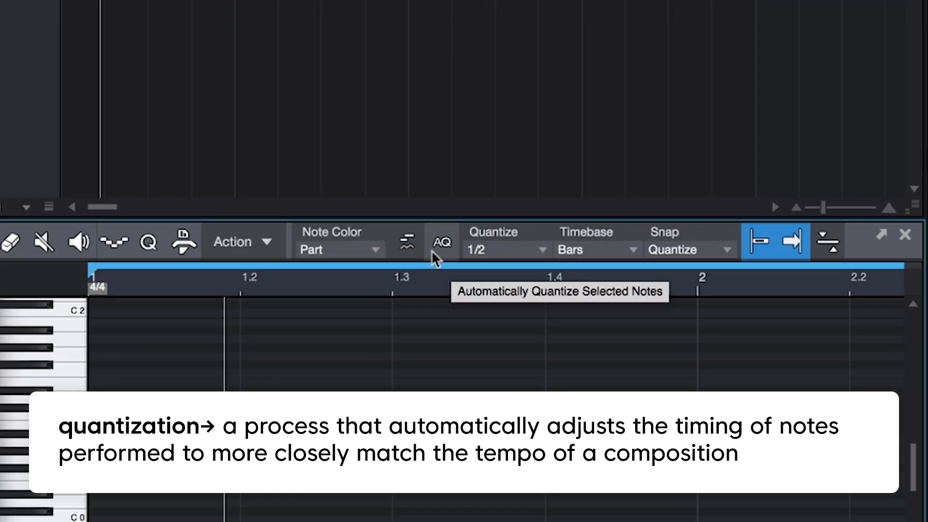
pyautogui.click(389, 253)
pyautogui.click(520, 253)
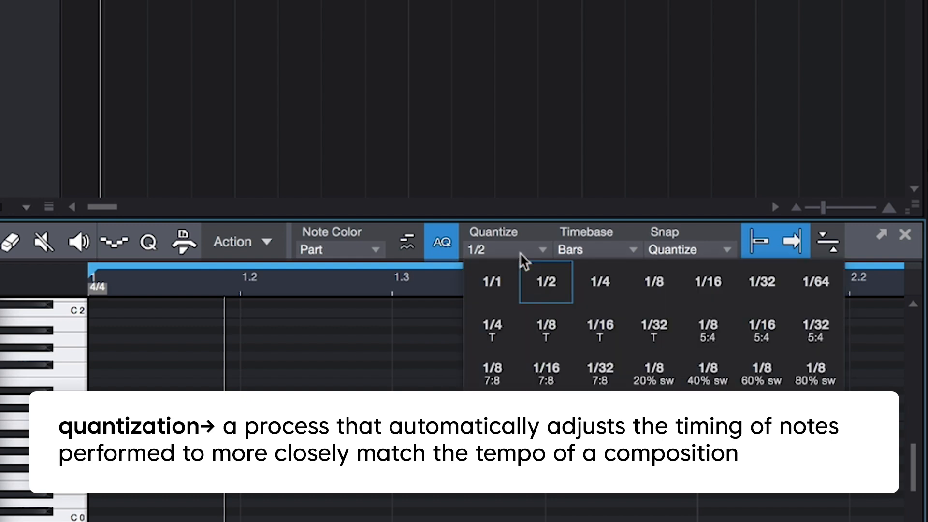
pyautogui.click(529, 276)
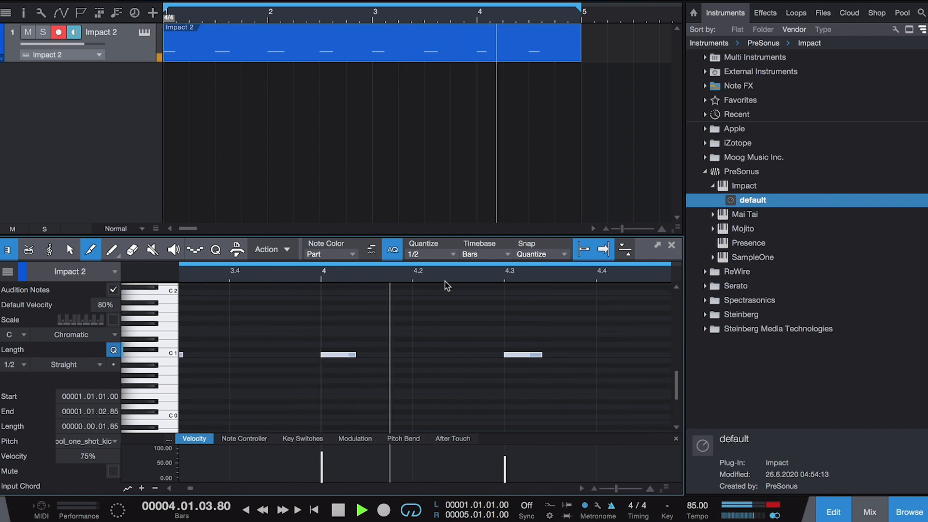
pyautogui.press('space')
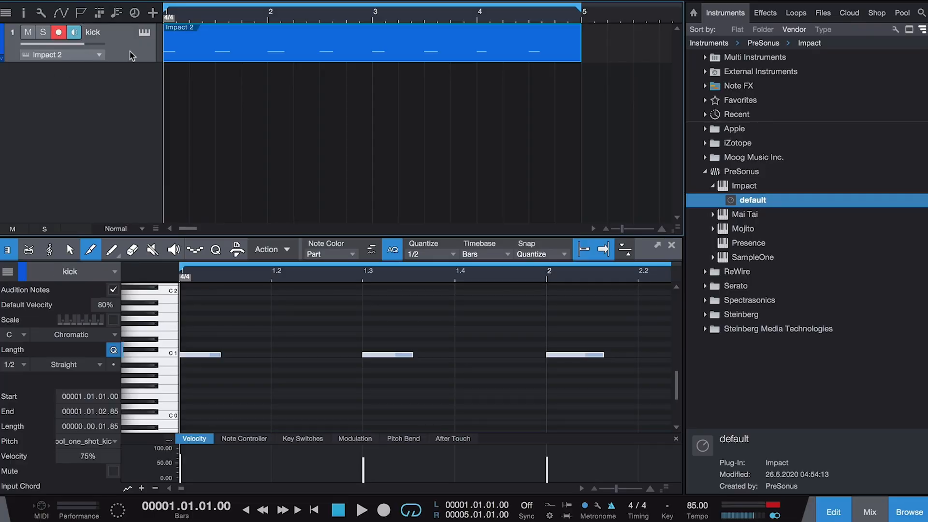
# - Duplicate the kick track to make a track for the snare
pyautogui.rightClick(130, 52)
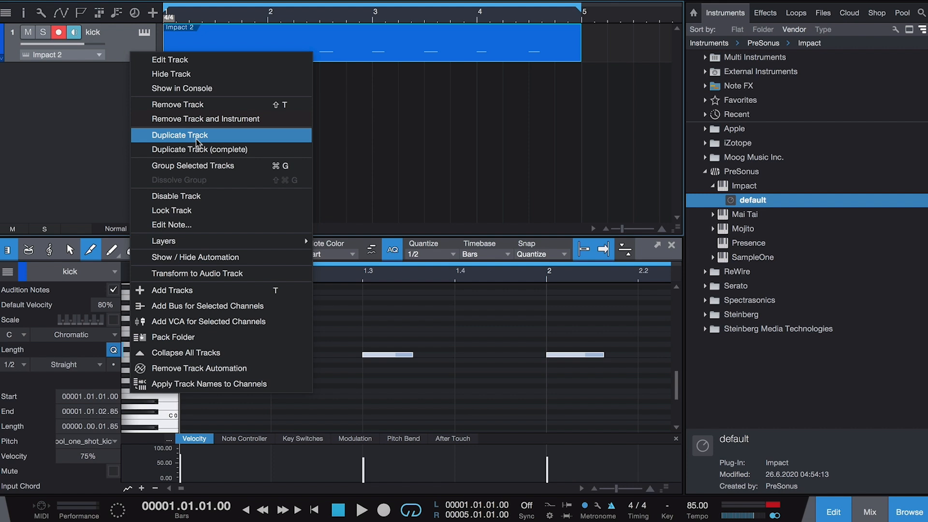
pyautogui.click(197, 136)
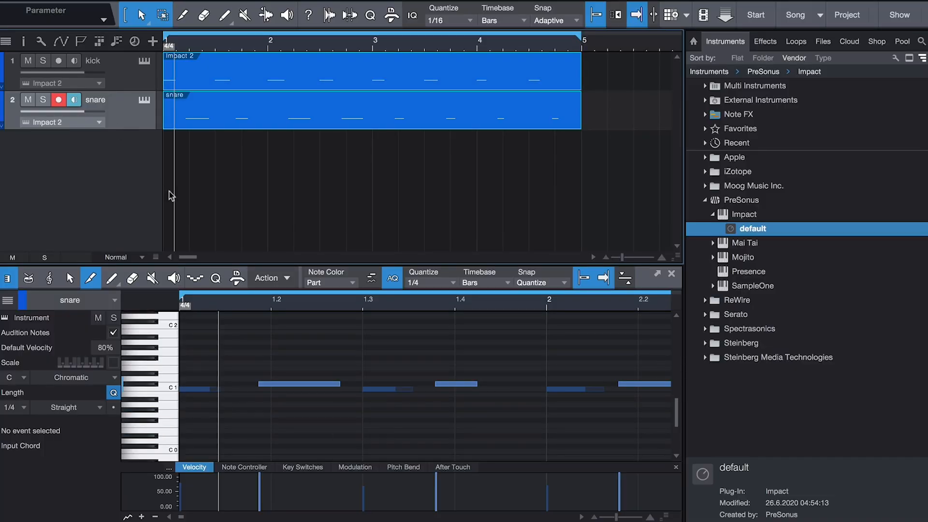
# - Select all recorded snare notes and quantize them to 1/4
pyautogui.click(306, 348)
pyautogui.press('super+a')
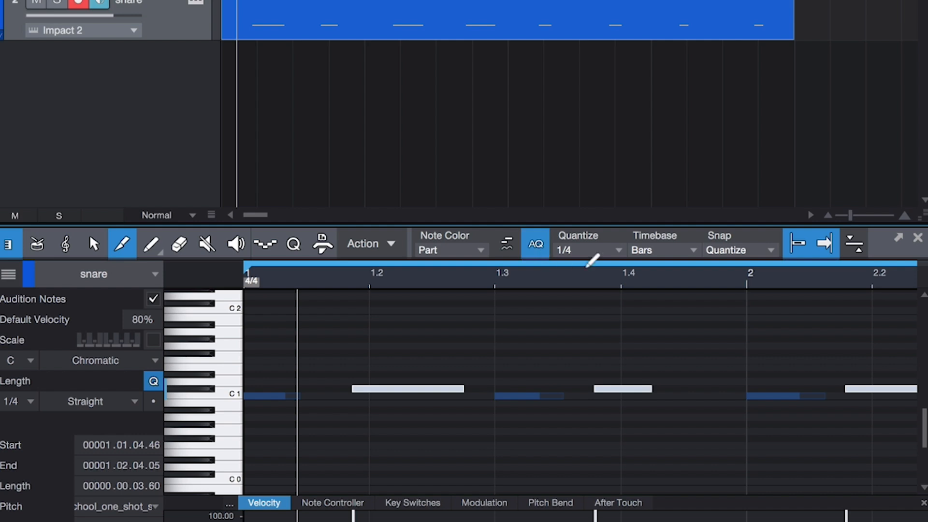
pyautogui.click(610, 253)
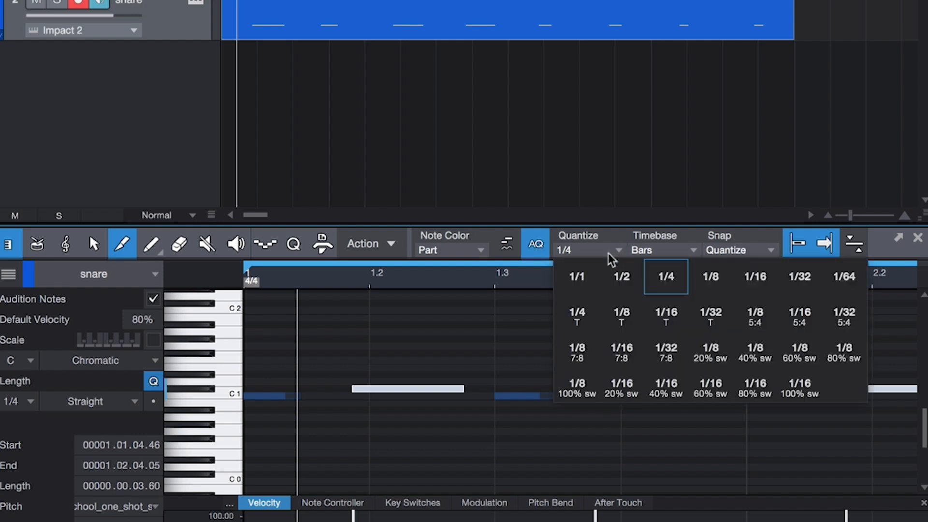
pyautogui.click(667, 278)
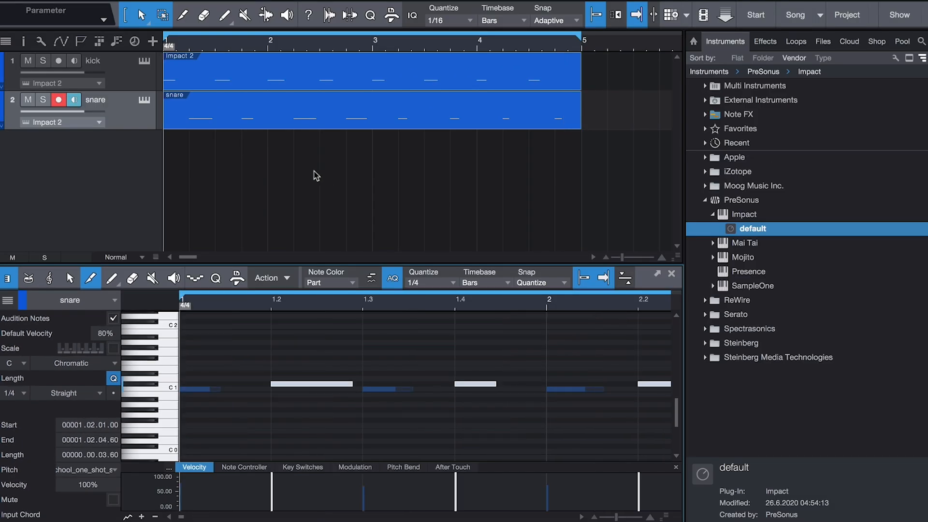
# - Duplicate the snare track for the hi-hat and record a four-bar hat performance on it
pyautogui.rightClick(130, 116)
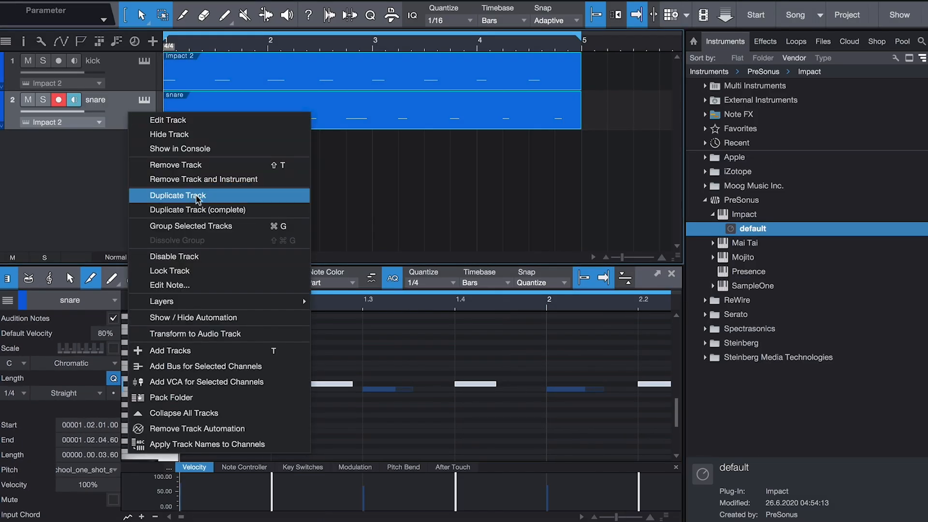
pyautogui.click(198, 200)
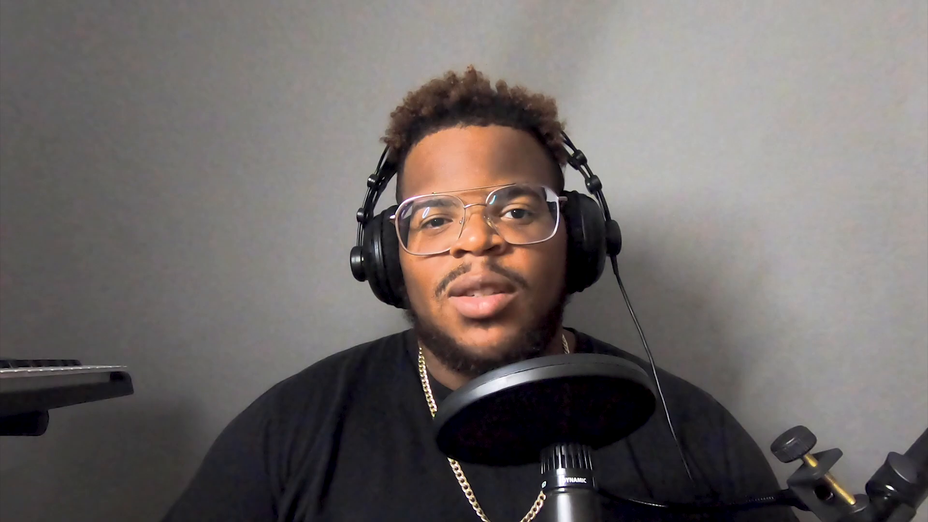
pyautogui.moveTo(237, 22); pyautogui.dragTo(772, 35)
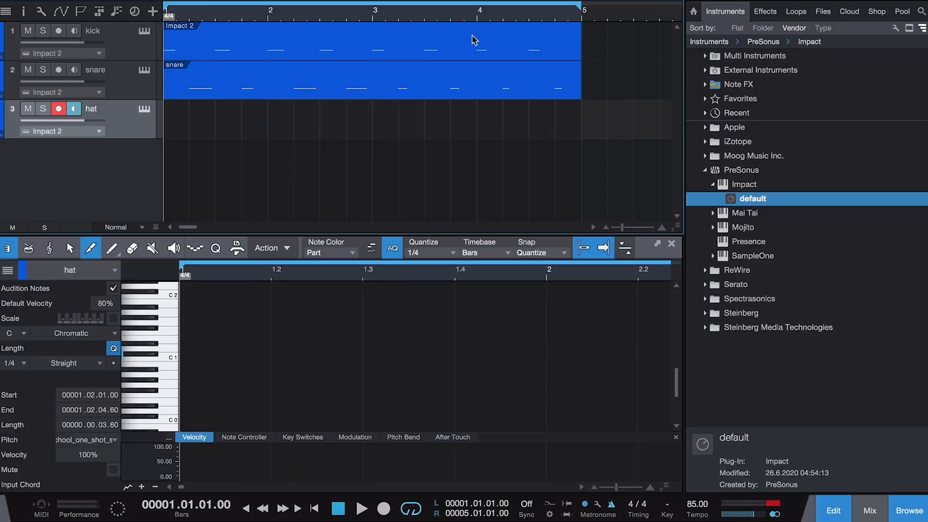
pyautogui.press('space')
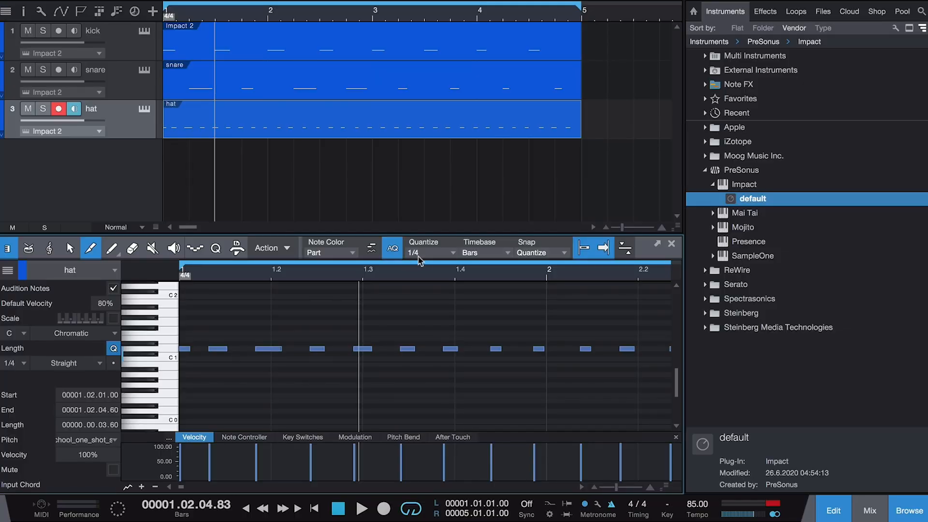
# - Quantize all recorded hi-hat notes to 1/8 and play back the full beat
pyautogui.click(419, 257)
pyautogui.press('super+a')
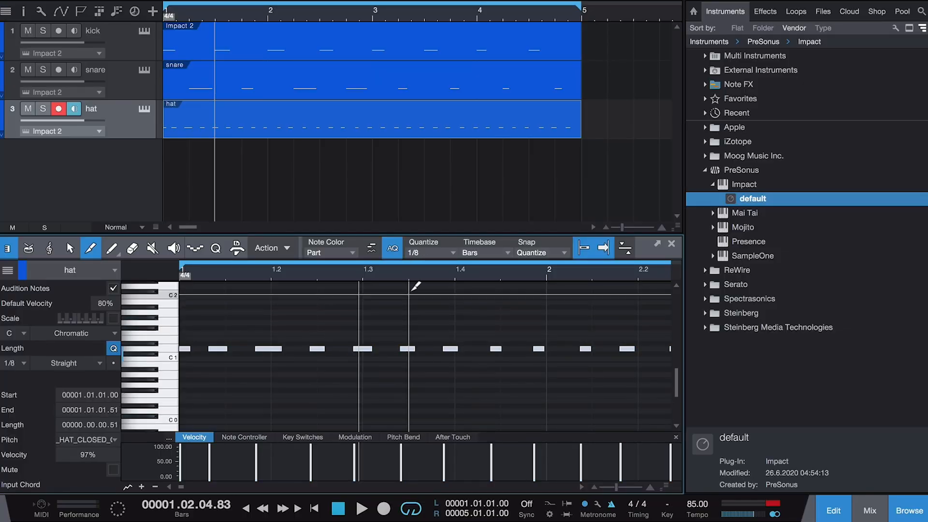
pyautogui.click(421, 260)
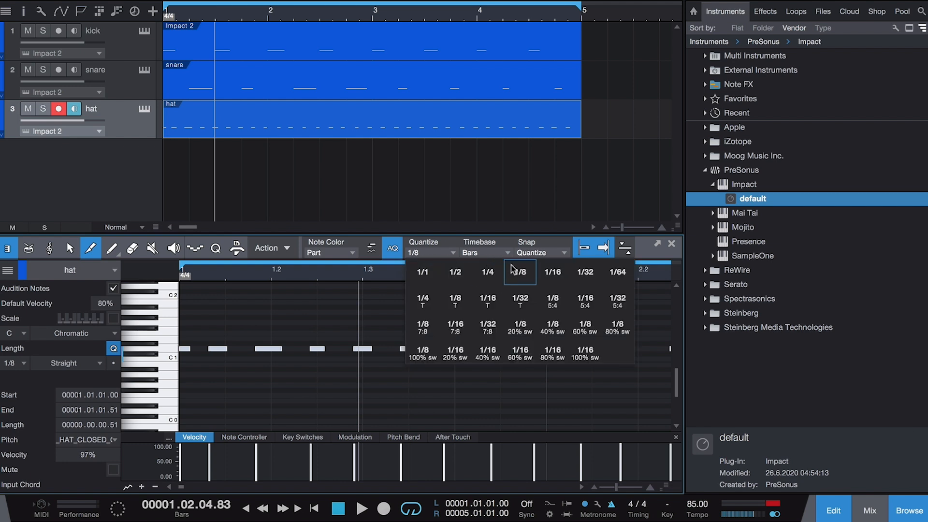
pyautogui.click(514, 270)
pyautogui.press('q')
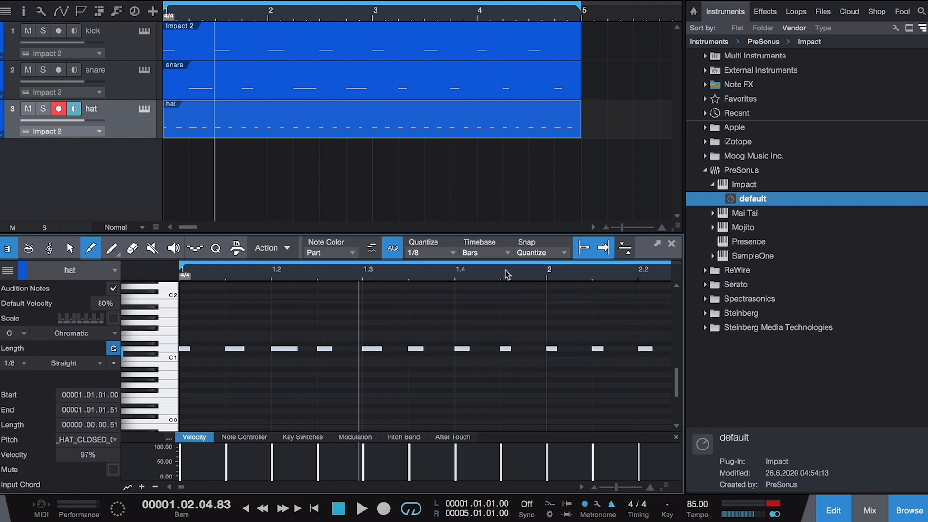
pyautogui.press('space')
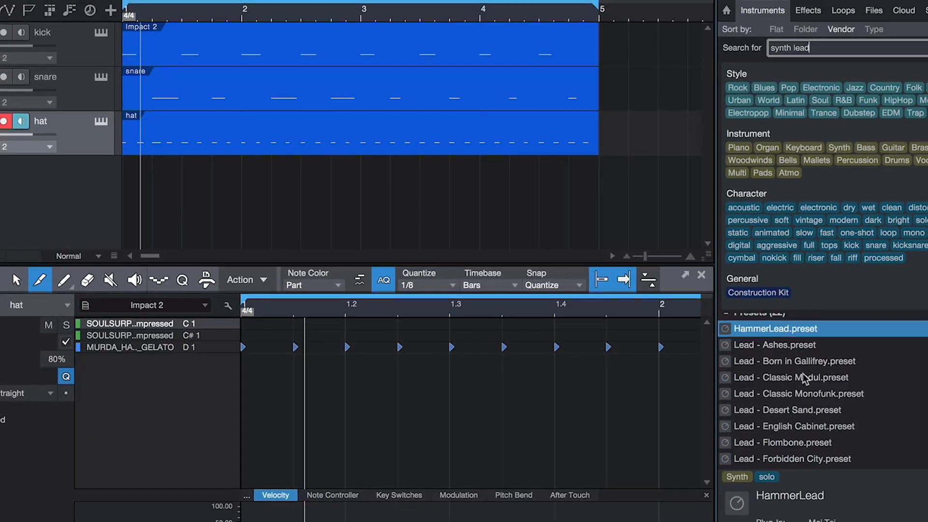
# - Load the Lead - English Cabinet preset onto a new instrument track below the hat track
pyautogui.click(796, 425)
pyautogui.moveTo(797, 426); pyautogui.dragTo(151, 201)
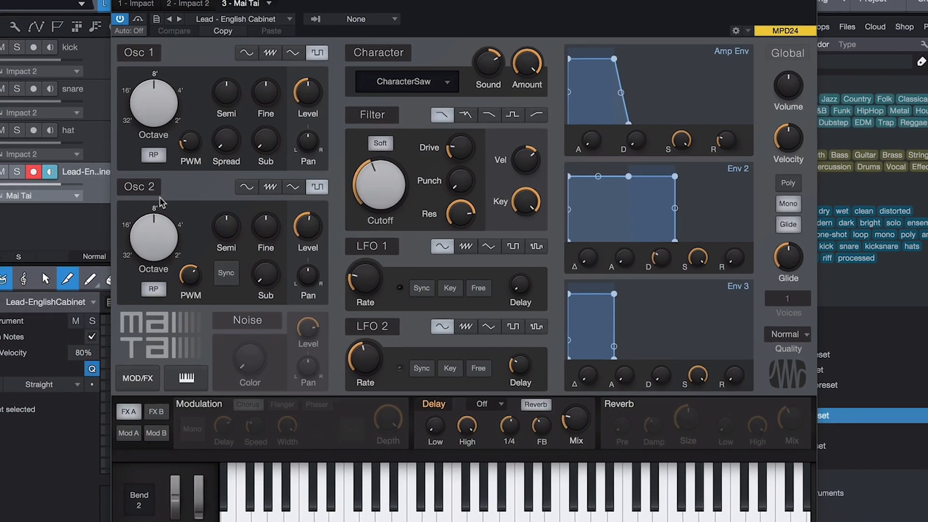